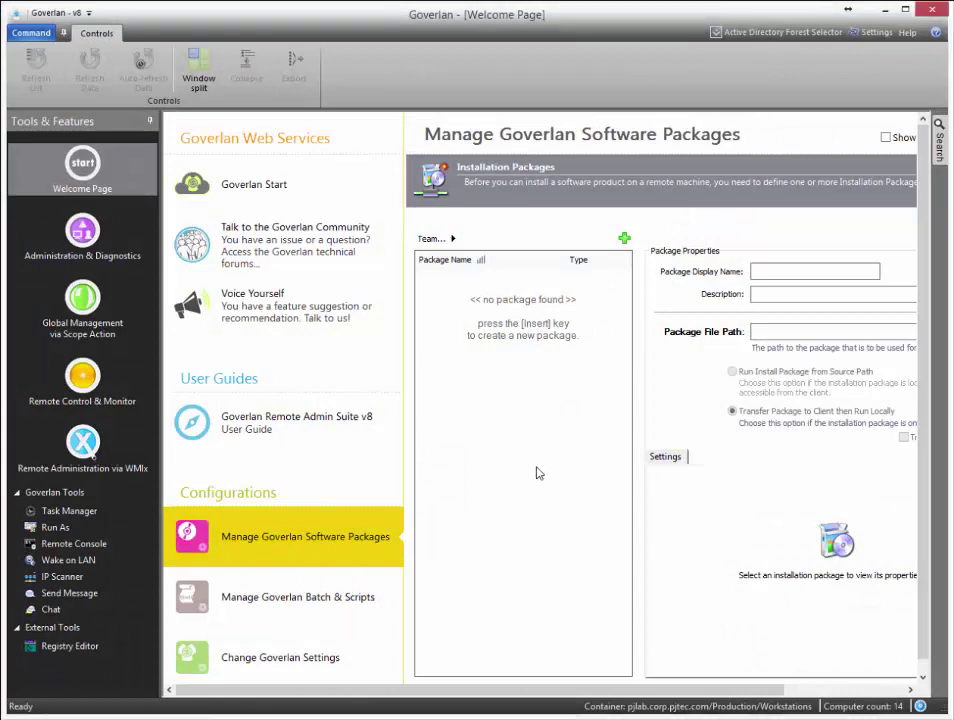
# Step: Create a new MSI package named 'Install Adobe Flash 11' with description 'Install Adobe Flash 11 via MSI'
pyautogui.click(624, 238)
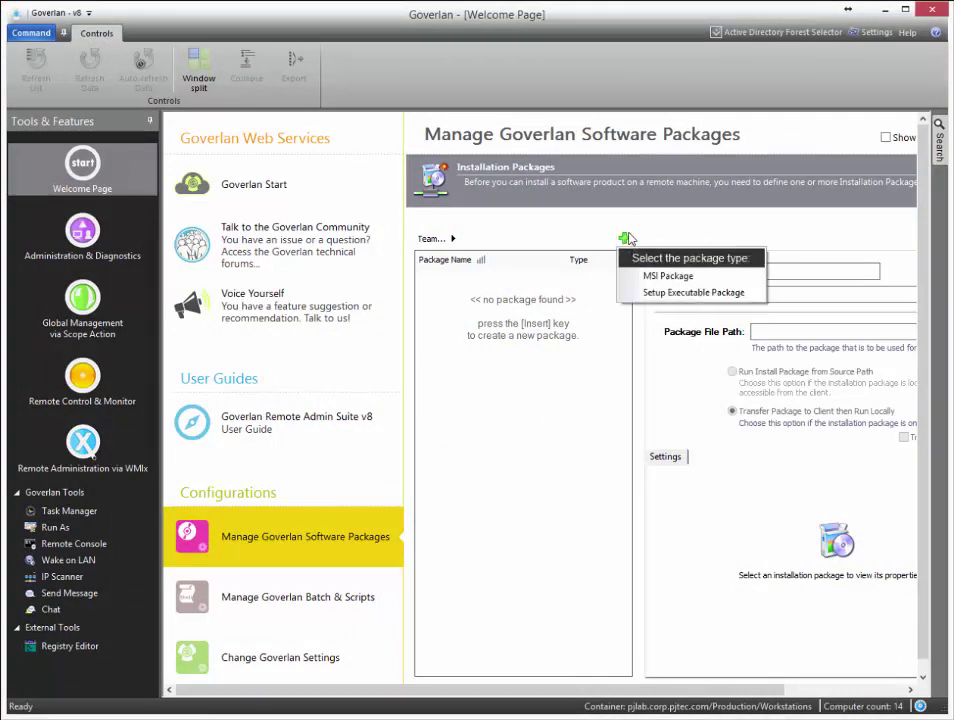
pyautogui.click(657, 277)
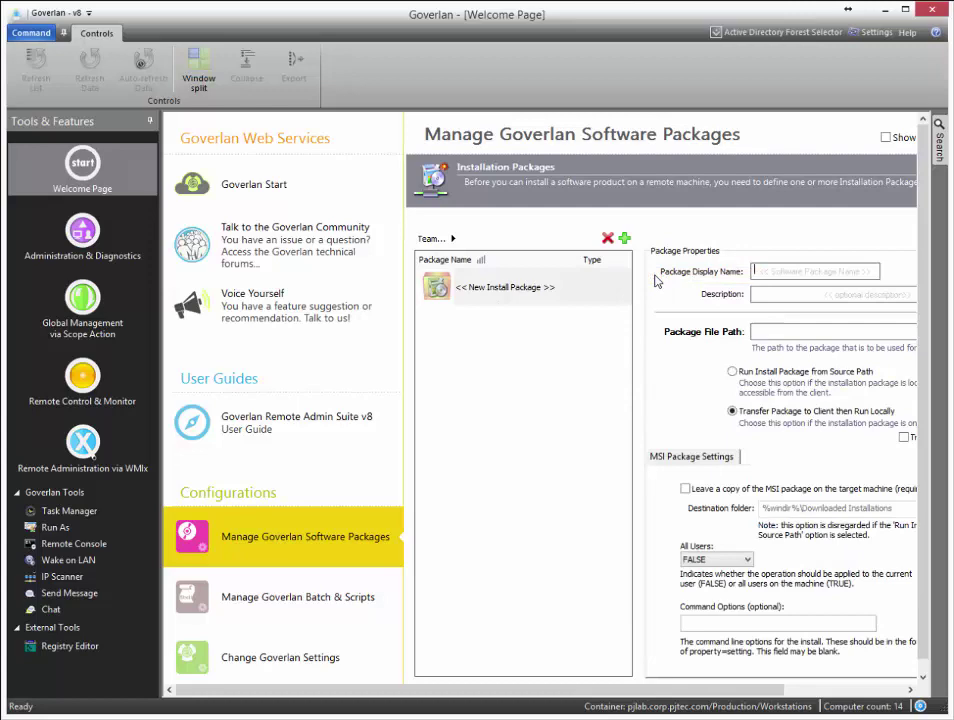
pyautogui.moveTo(648, 690); pyautogui.dragTo(768, 690)
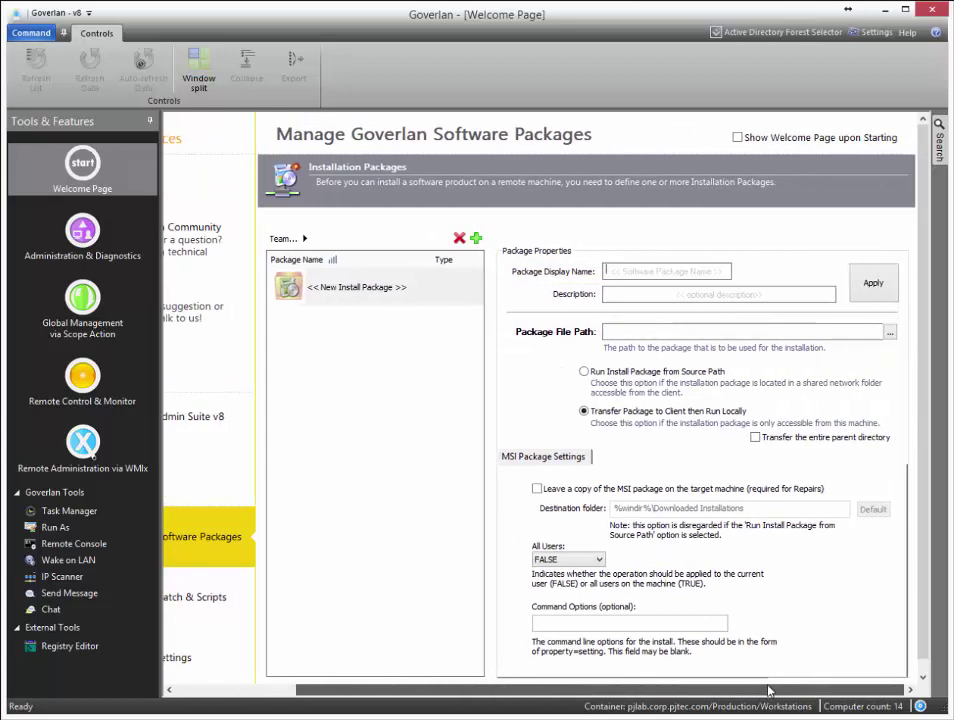
pyautogui.click(717, 270)
pyautogui.write('Install')
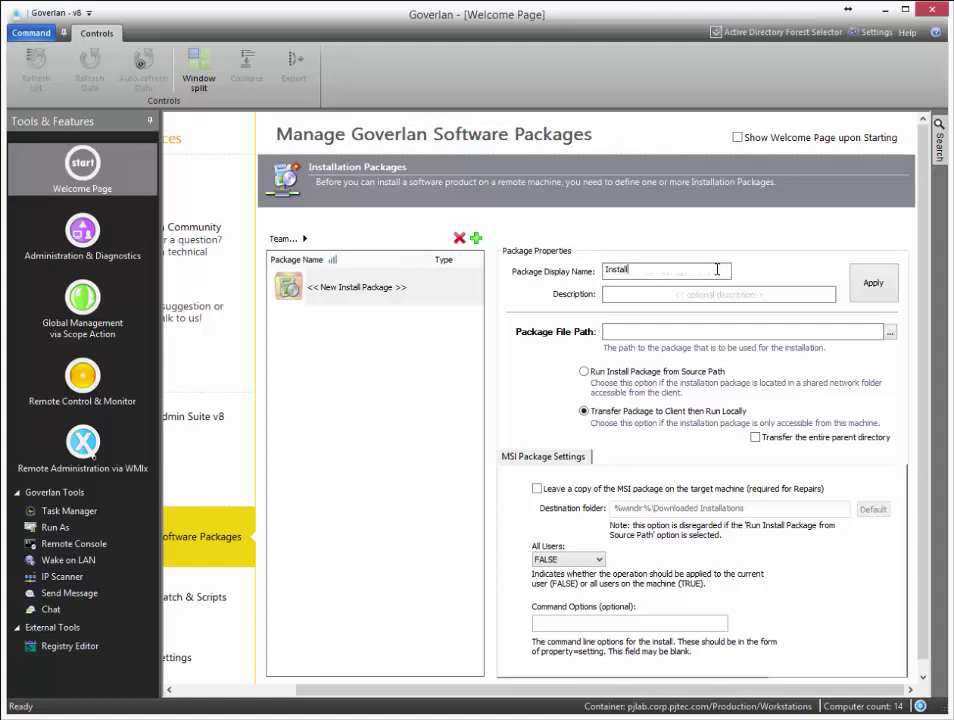
pyautogui.write(' Adobe Flash 11')
pyautogui.click(631, 296)
pyautogui.write('Install Adobe Flah')
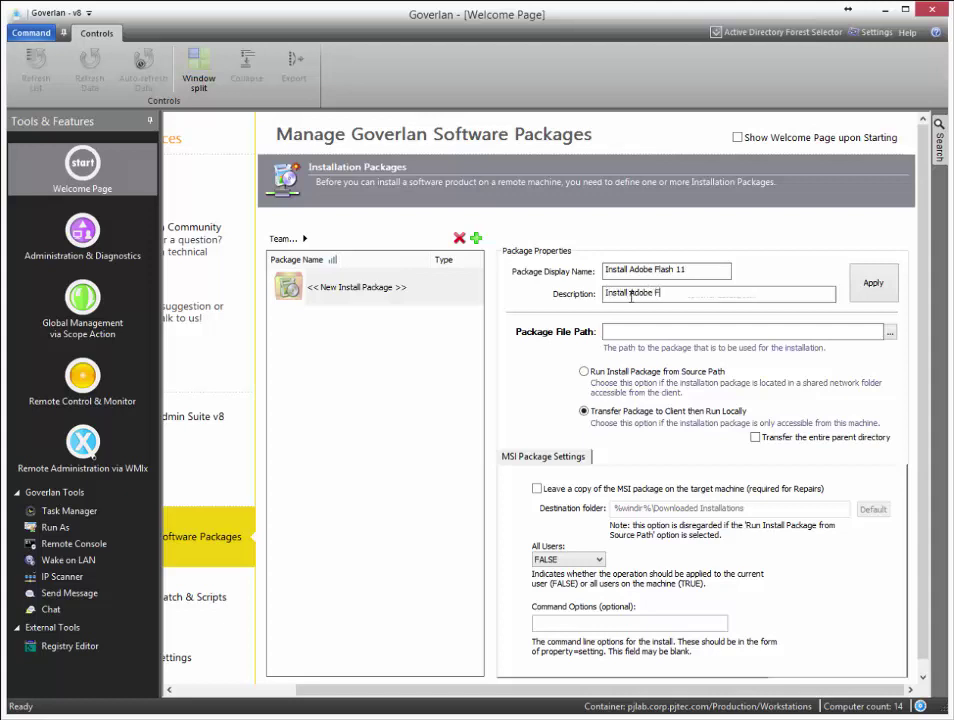
pyautogui.press('BackSpace')
pyautogui.press('BackSpace')
pyautogui.write('sh 11 via MSI')
# Step: Point the package at install_flash_player_11_plugin.msi and save it
pyautogui.click(889, 333)
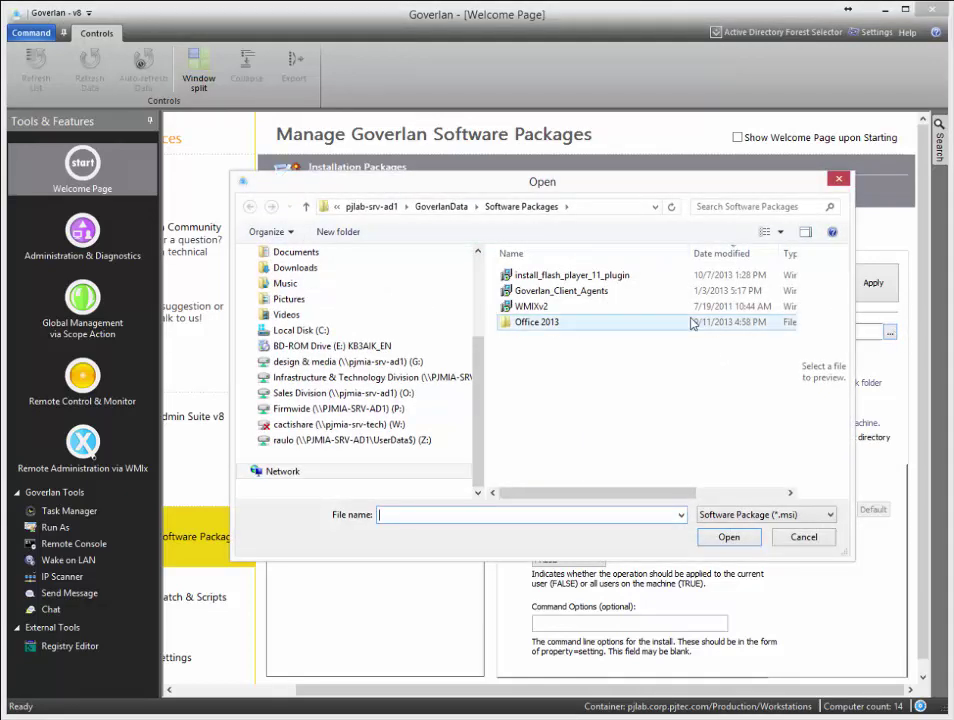
pyautogui.click(577, 276)
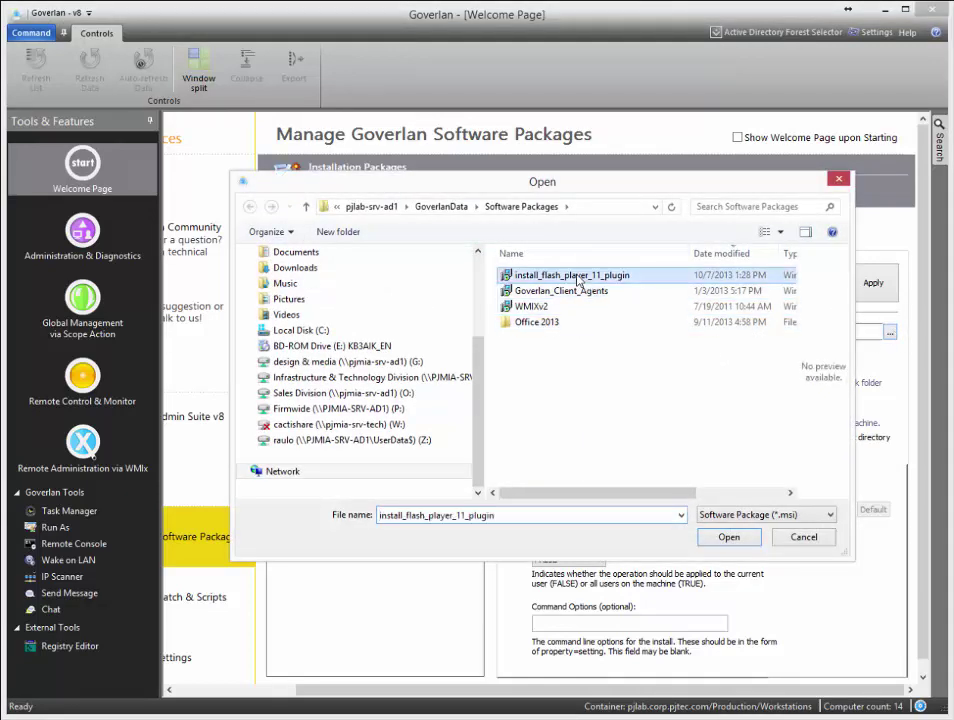
pyautogui.click(728, 537)
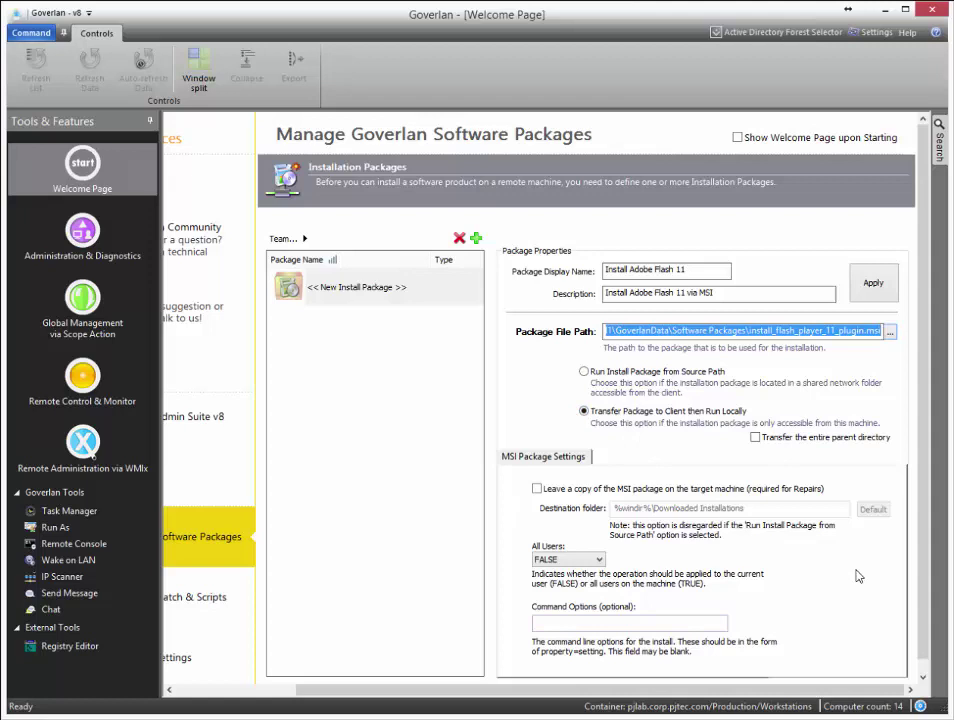
pyautogui.click(874, 282)
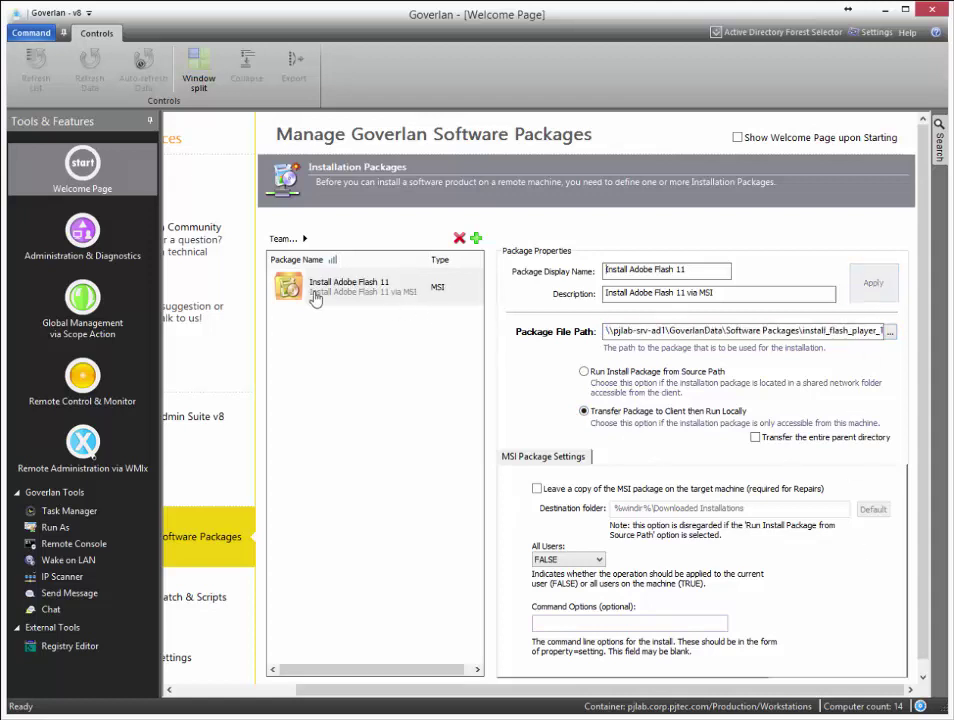
pyautogui.click(476, 239)
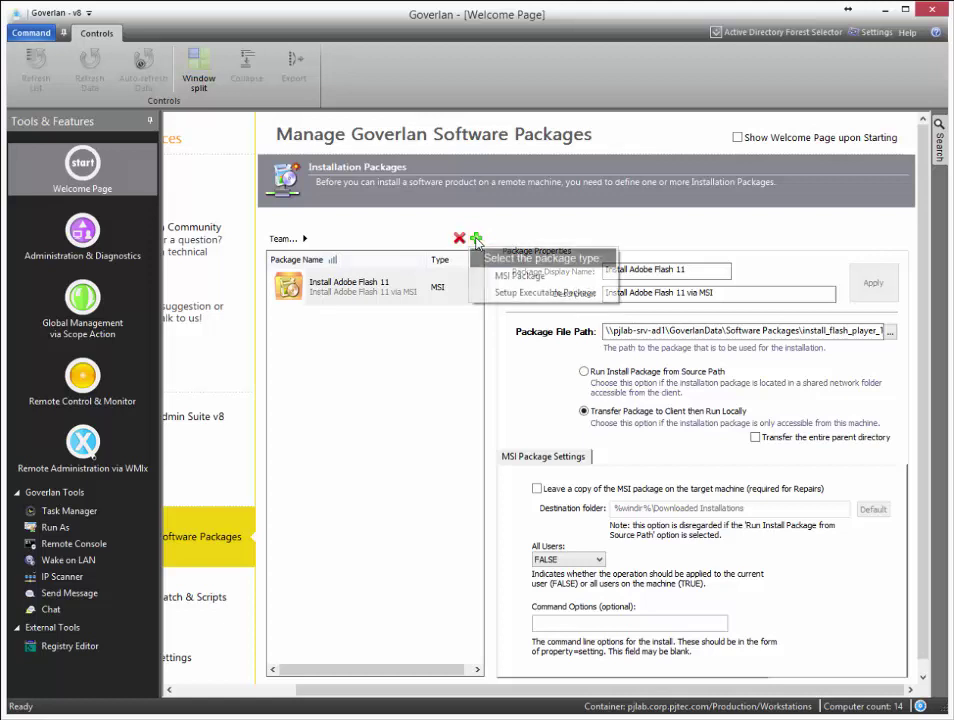
# Step: Create a Setup Executable package 'Install Java 7 Update 40' described as 'Install Java 7 Update 40 via eXE'
pyautogui.click(497, 293)
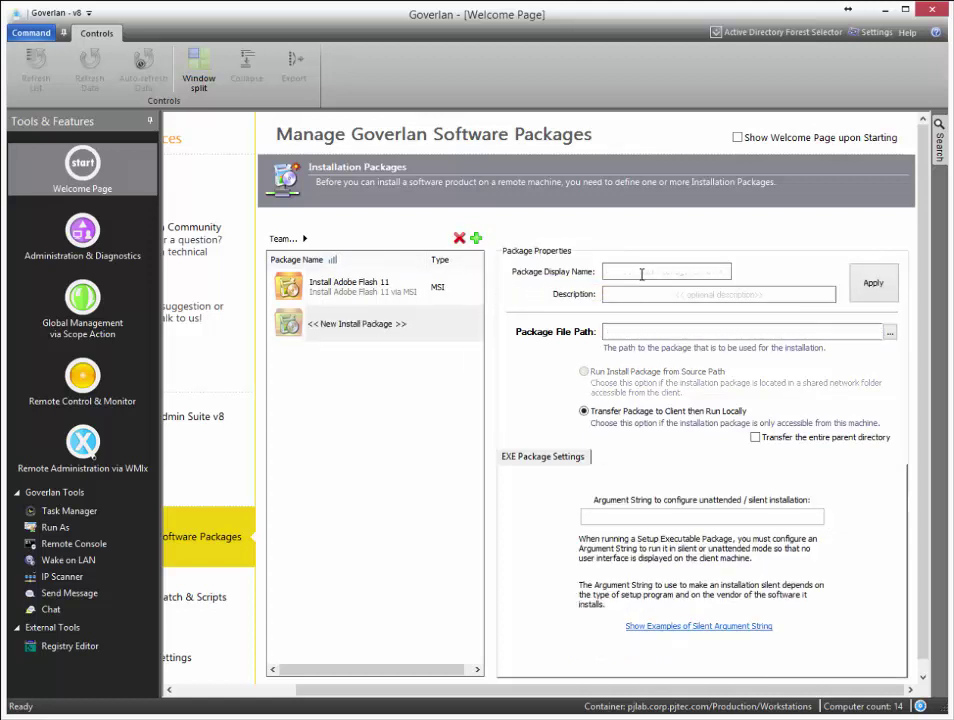
pyautogui.write('Install Java 7 Update 40')
pyautogui.click(630, 294)
pyautogui.write('Install')
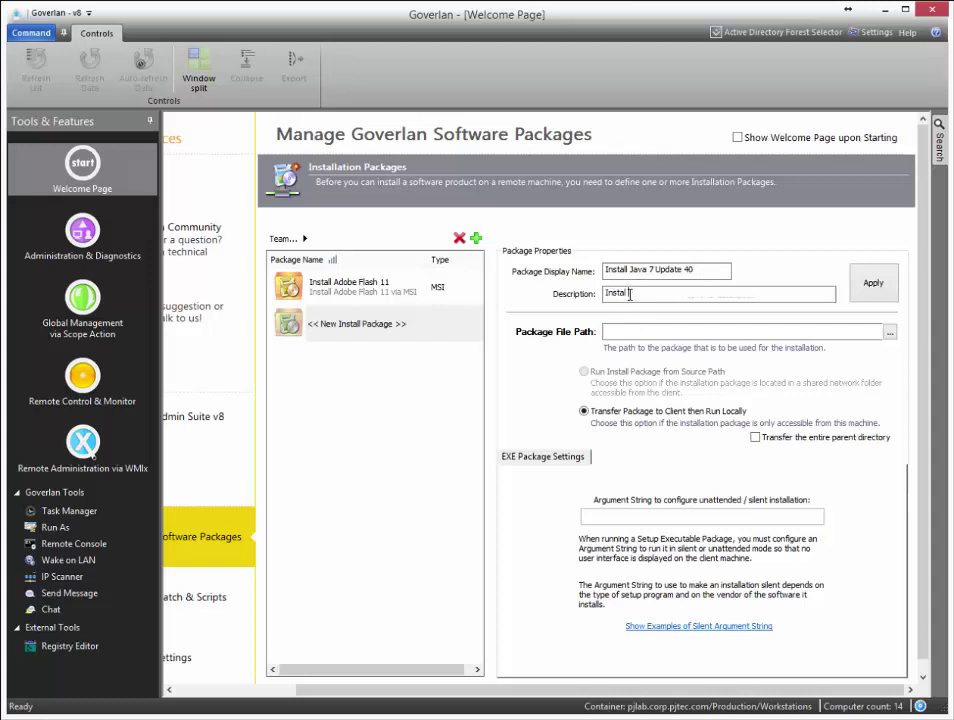
pyautogui.write(' Java 7 Update 40 via eXE')
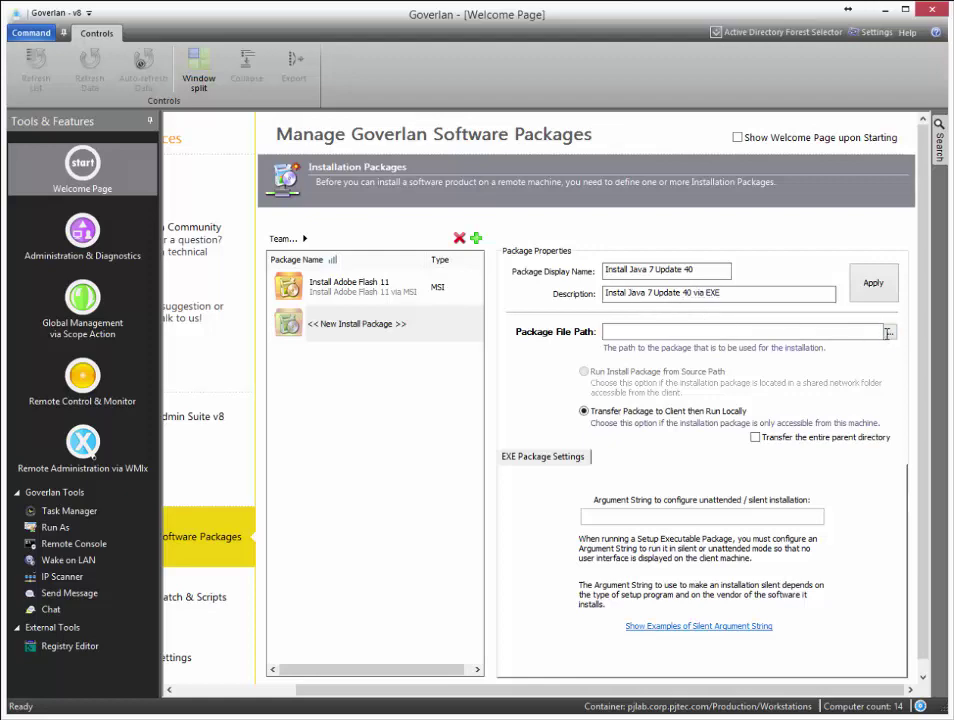
# Step: Select jre-7u40-windows-i586.exe as the installer, paste the silent install arguments, and save
pyautogui.click(889, 332)
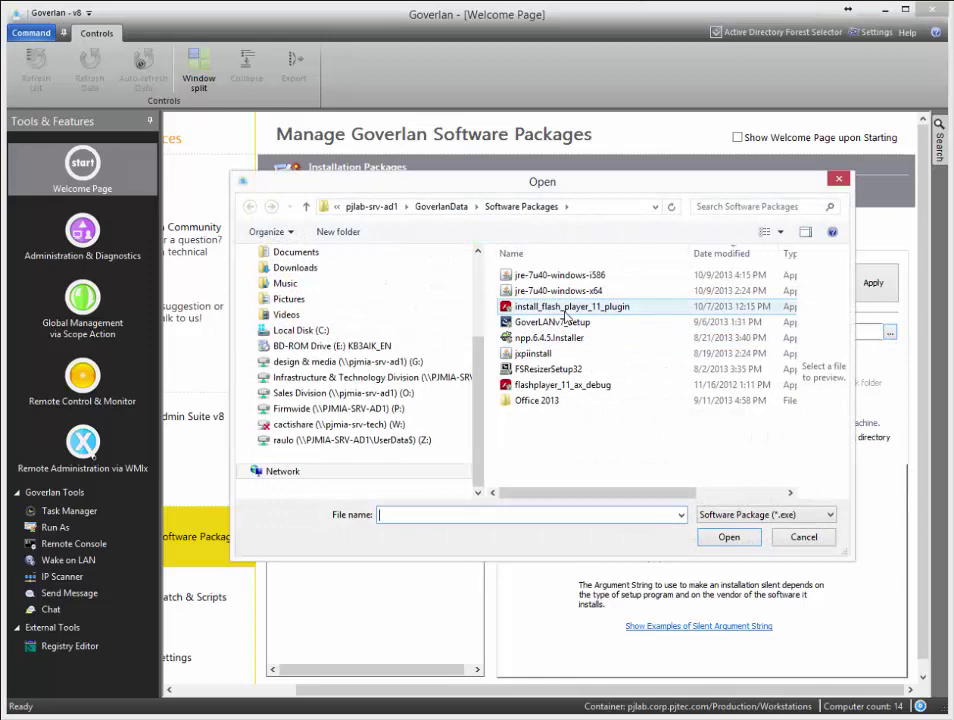
pyautogui.click(541, 278)
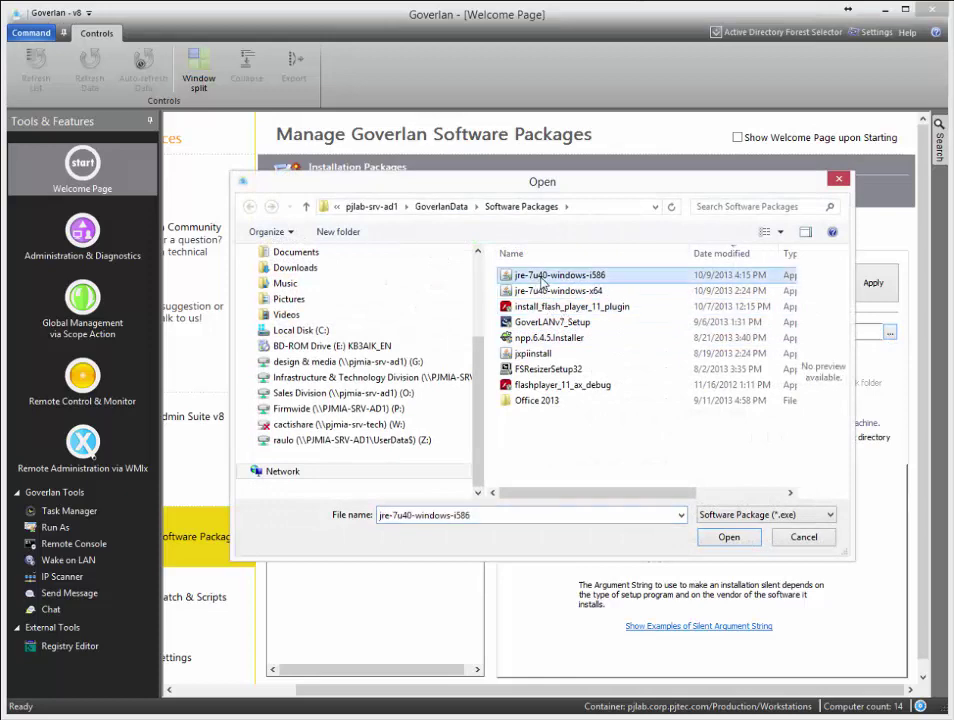
pyautogui.click(729, 538)
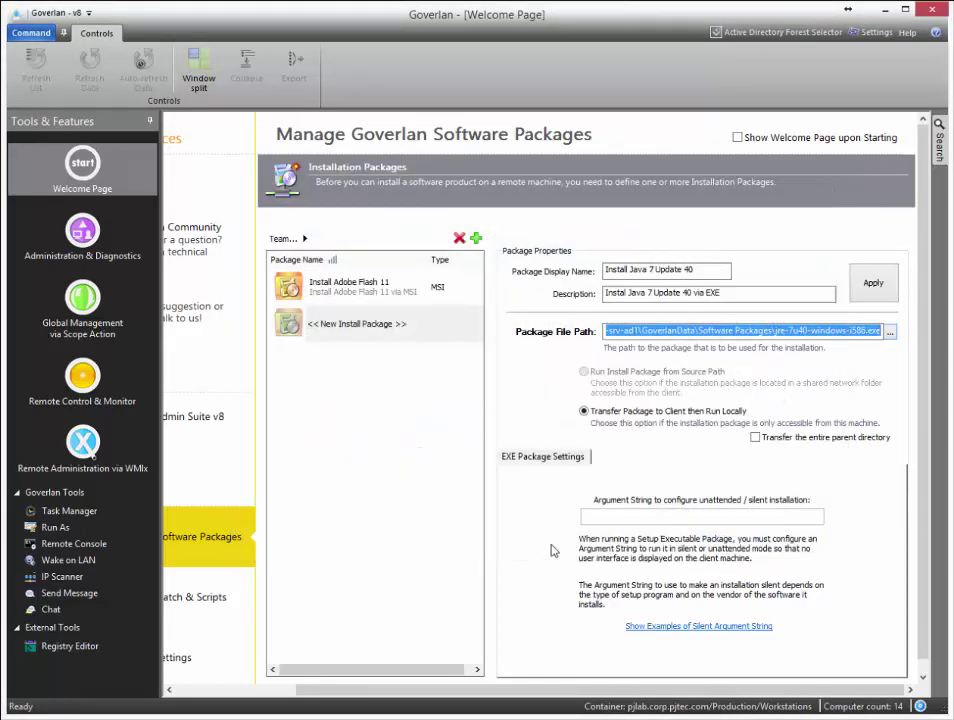
pyautogui.click(666, 519)
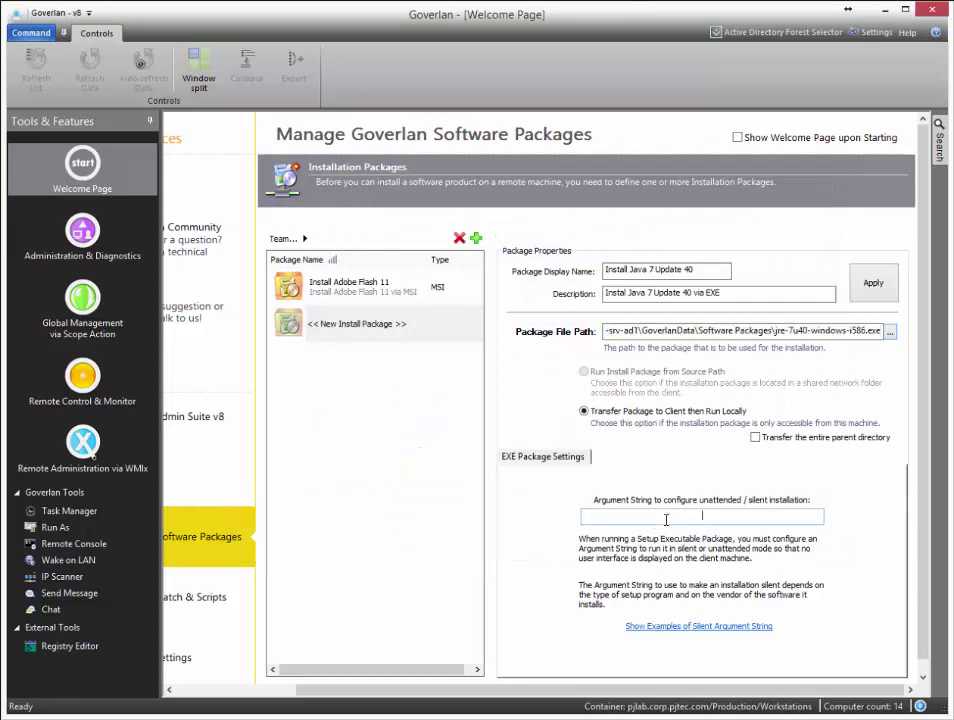
pyautogui.write('/s /v /norestart AUTOUPDATECHECK=0 JAVAUPDATE=0 JU=0')
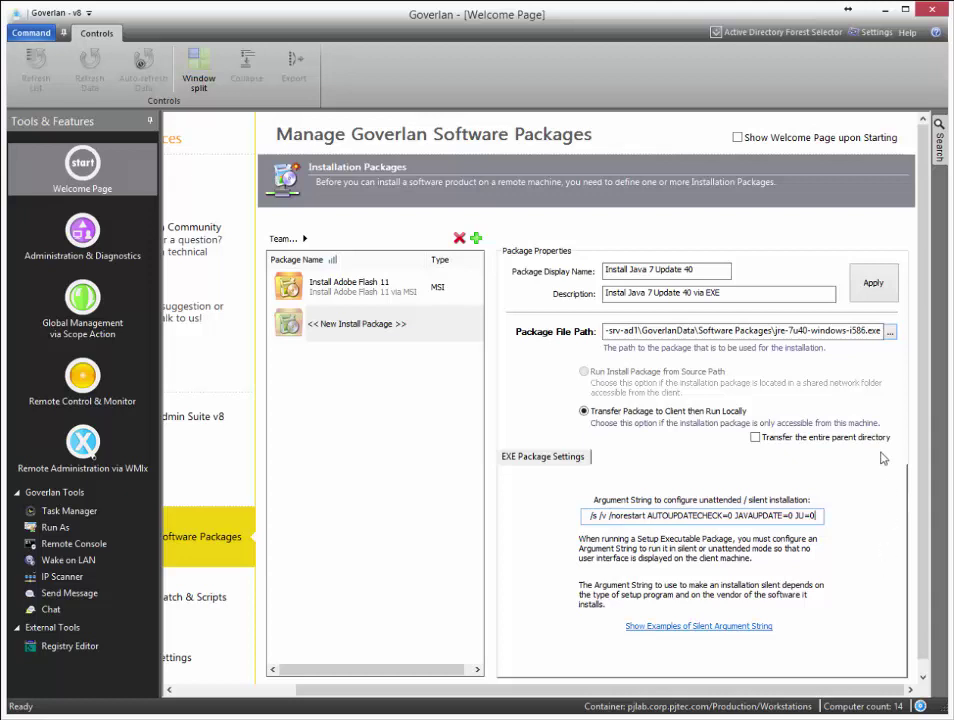
pyautogui.click(874, 283)
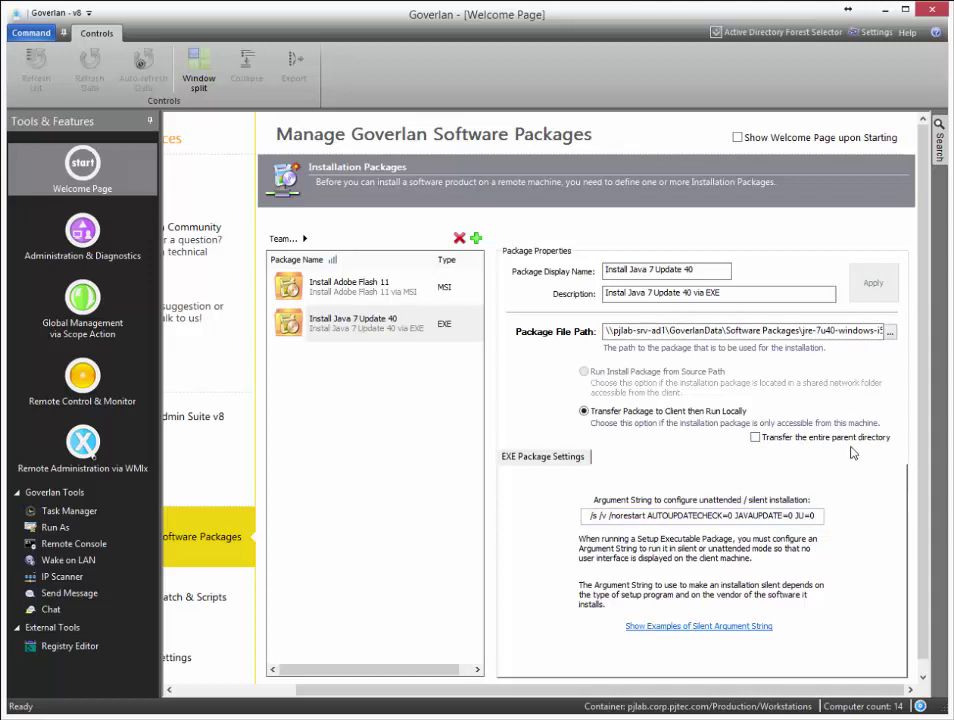
# Step: Compare the Flash and Java package settings in the package list
pyautogui.click(355, 287)
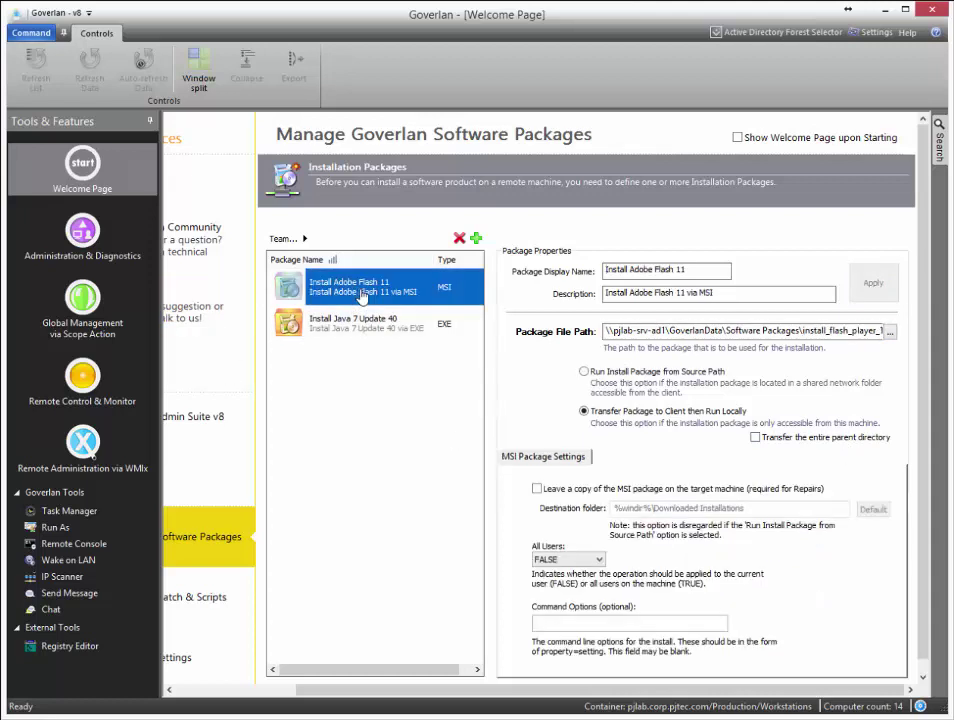
pyautogui.click(360, 328)
pyautogui.click(365, 281)
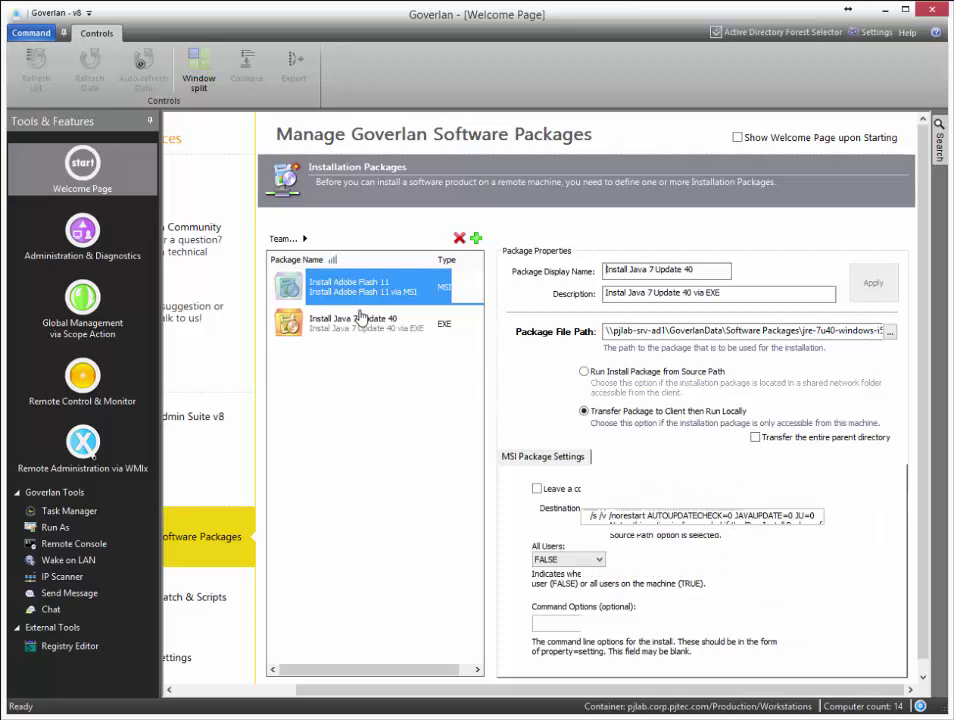
pyautogui.click(362, 322)
pyautogui.click(363, 289)
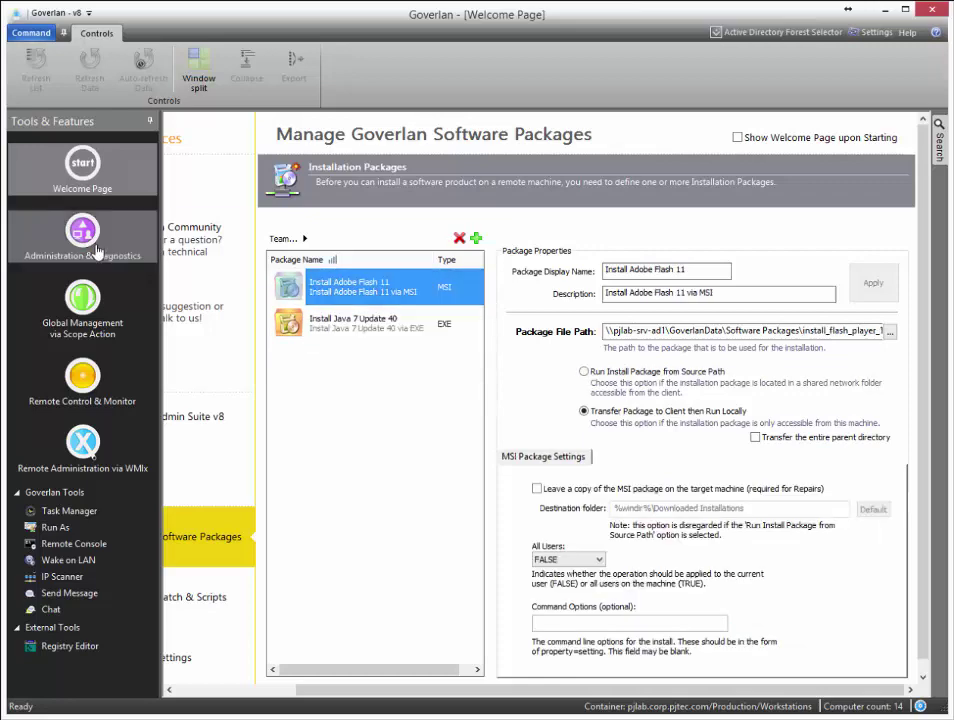
# Step: Show PJLAB-7X64-1's Software Products list of 21 installed applications
pyautogui.click(85, 238)
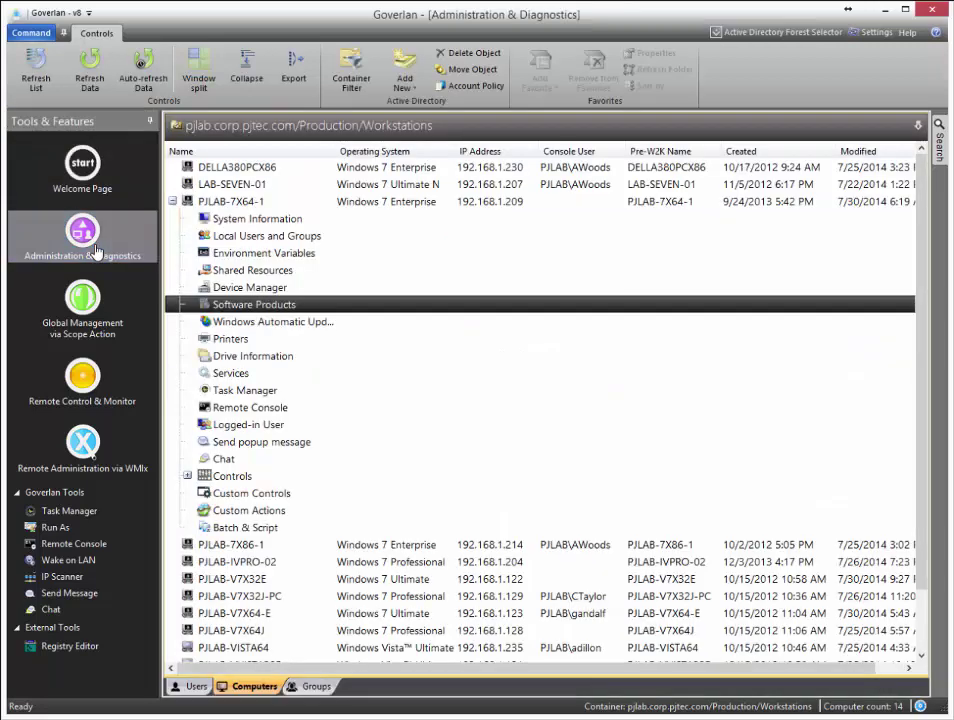
pyautogui.click(174, 201)
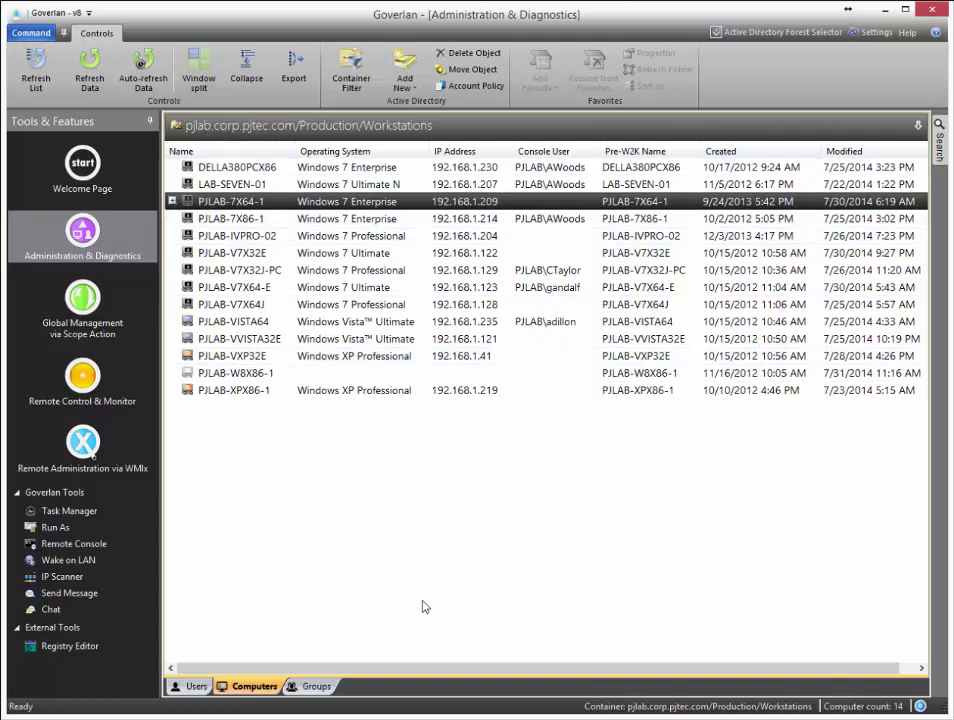
pyautogui.click(173, 201)
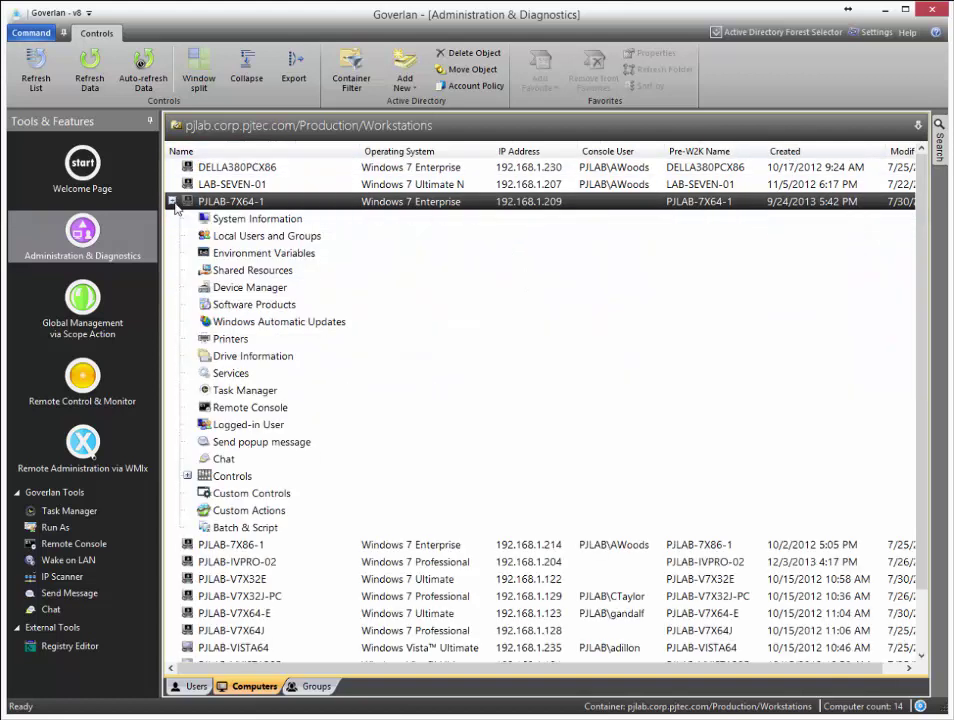
pyautogui.click(249, 307)
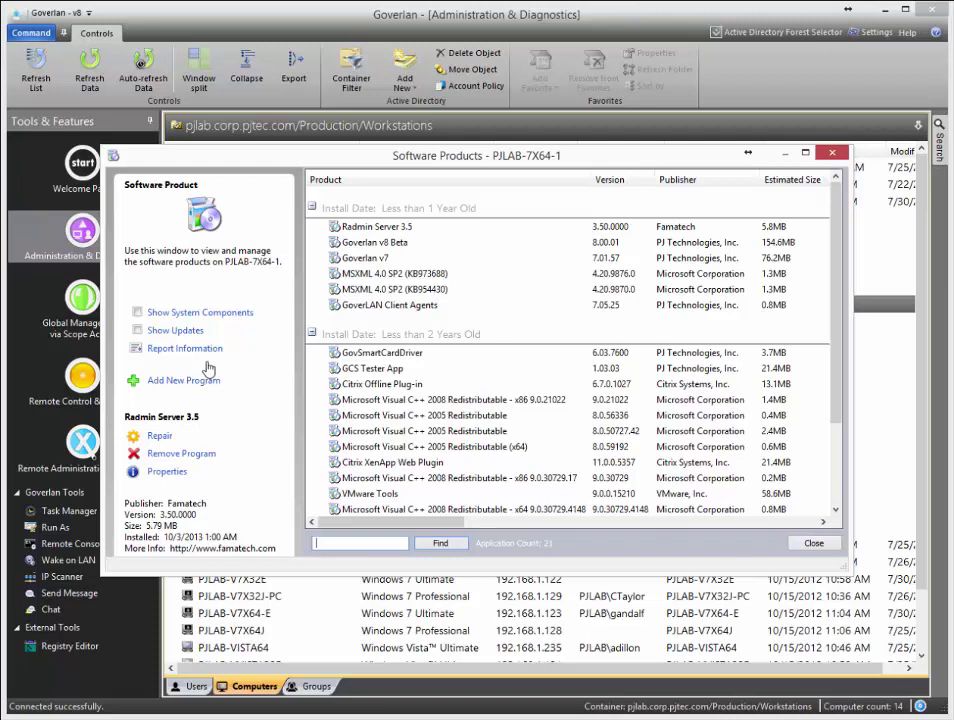
# Step: Install the 'Install Adobe Flash 11' package on PJLAB-7X64-1 and inspect the new Flash plugin entry
pyautogui.click(185, 381)
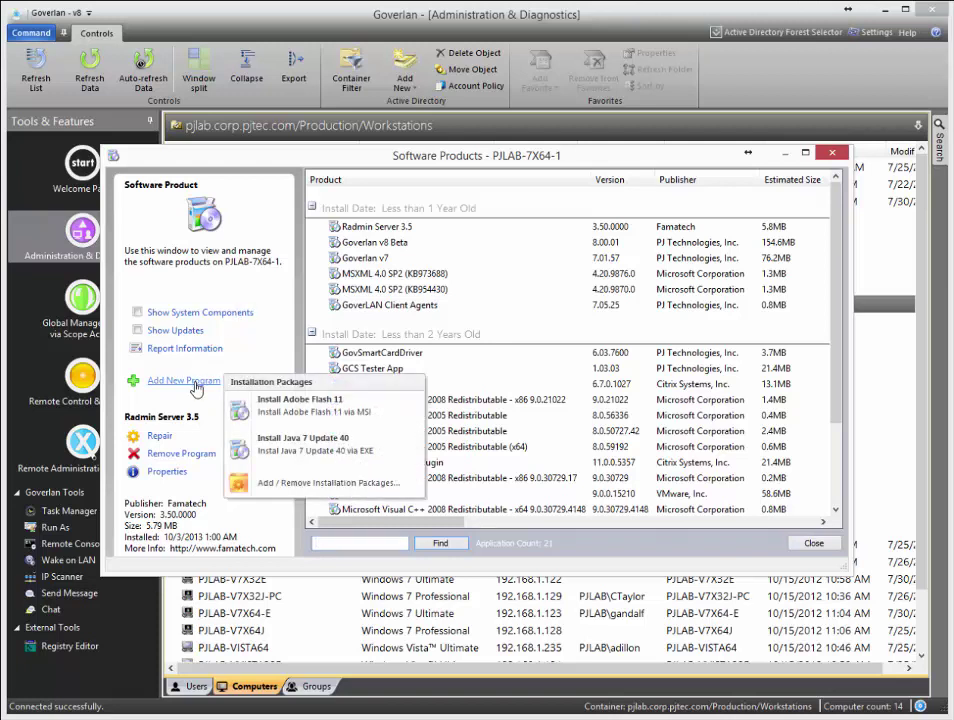
pyautogui.click(405, 424)
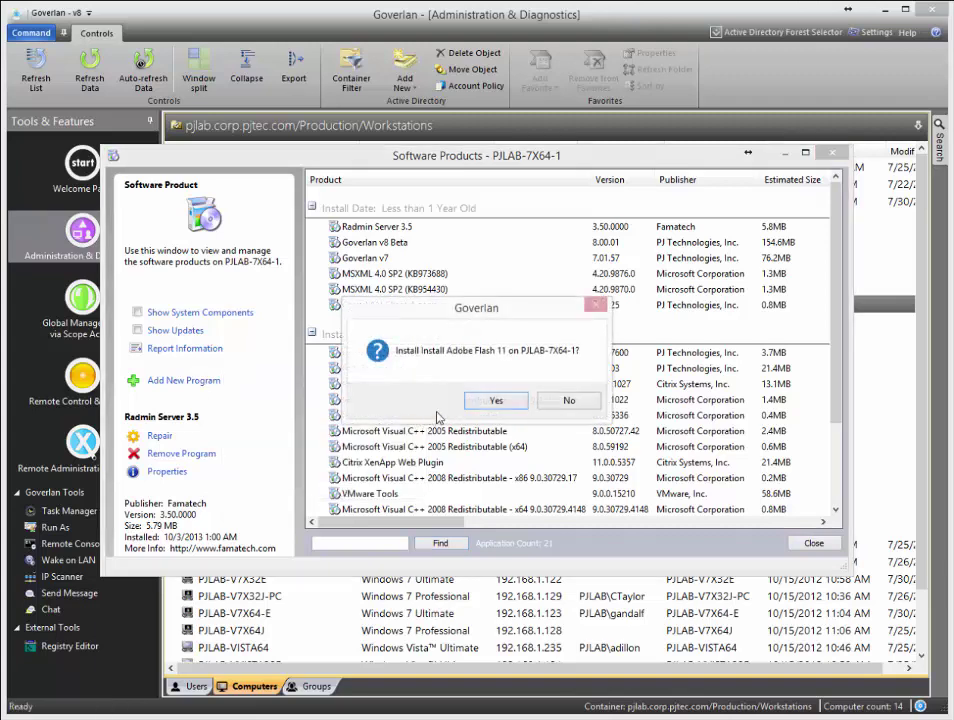
pyautogui.click(492, 399)
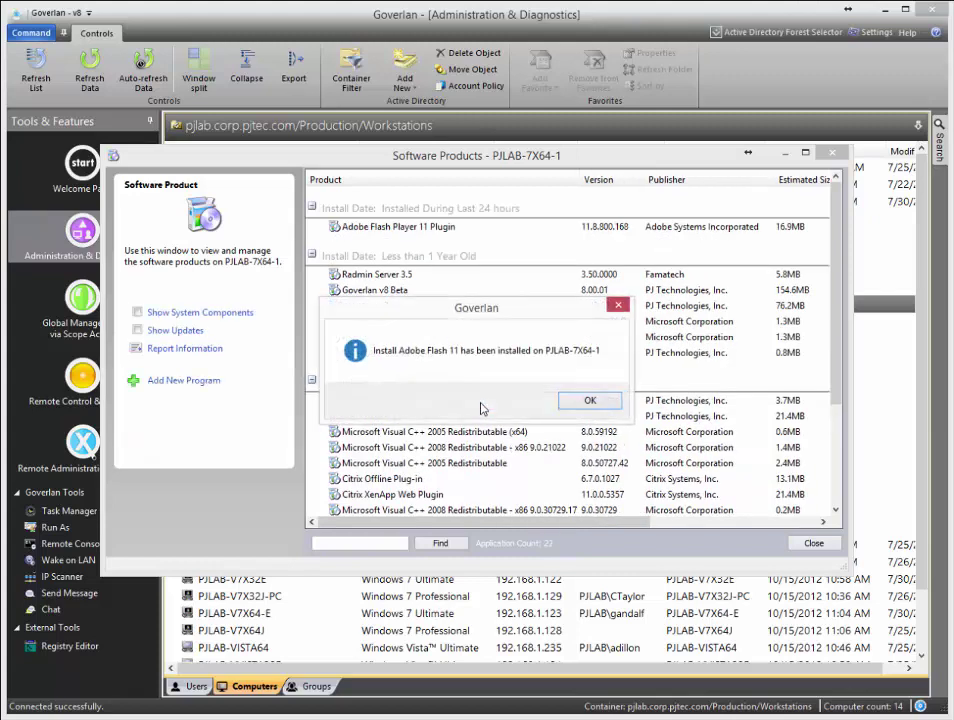
pyautogui.click(592, 399)
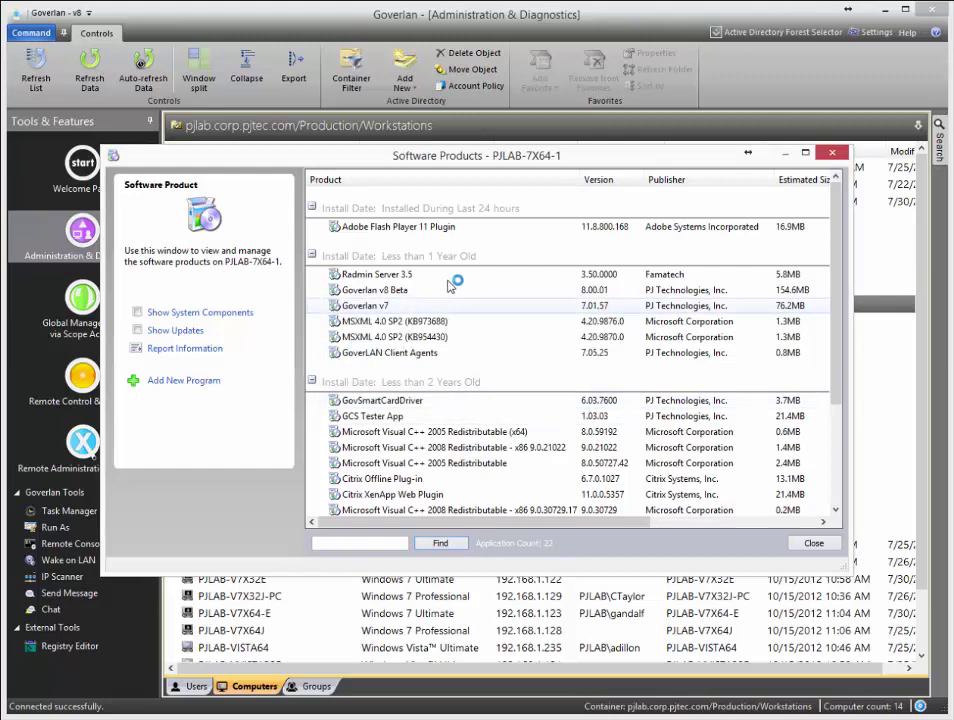
pyautogui.click(382, 228)
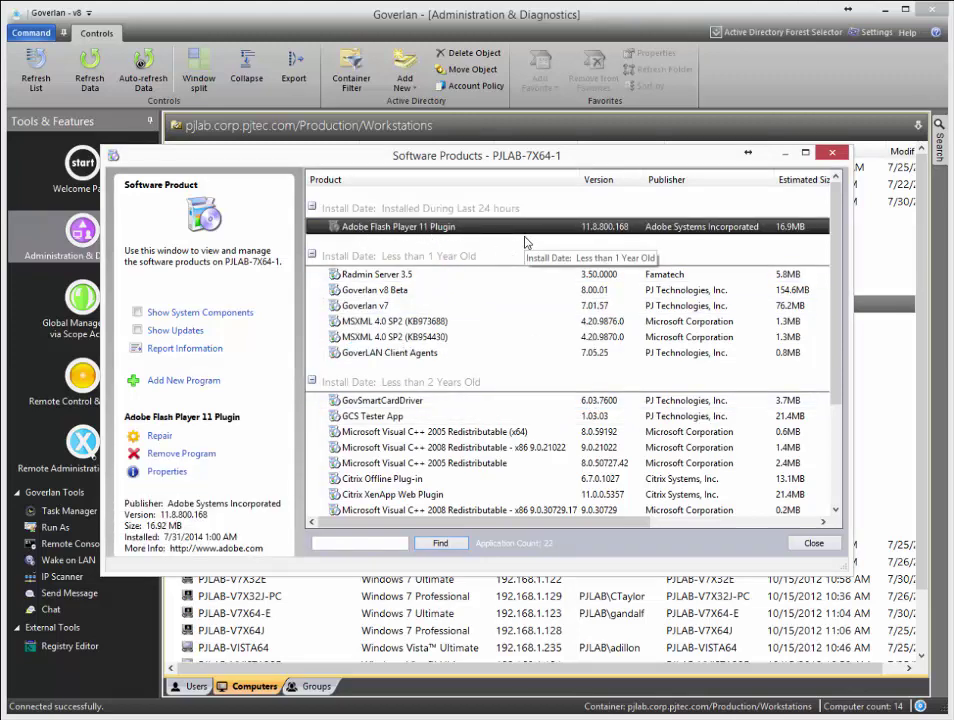
# Step: Install the 'Install Java 7 Update 40' package on PJLAB-7X64-1
pyautogui.click(155, 386)
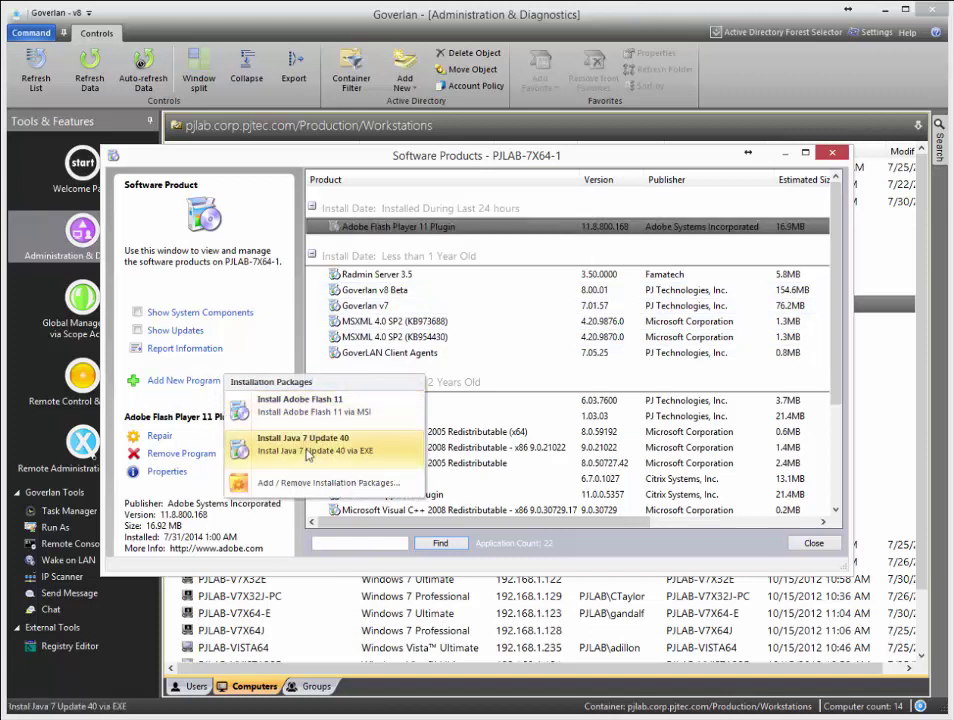
pyautogui.click(388, 452)
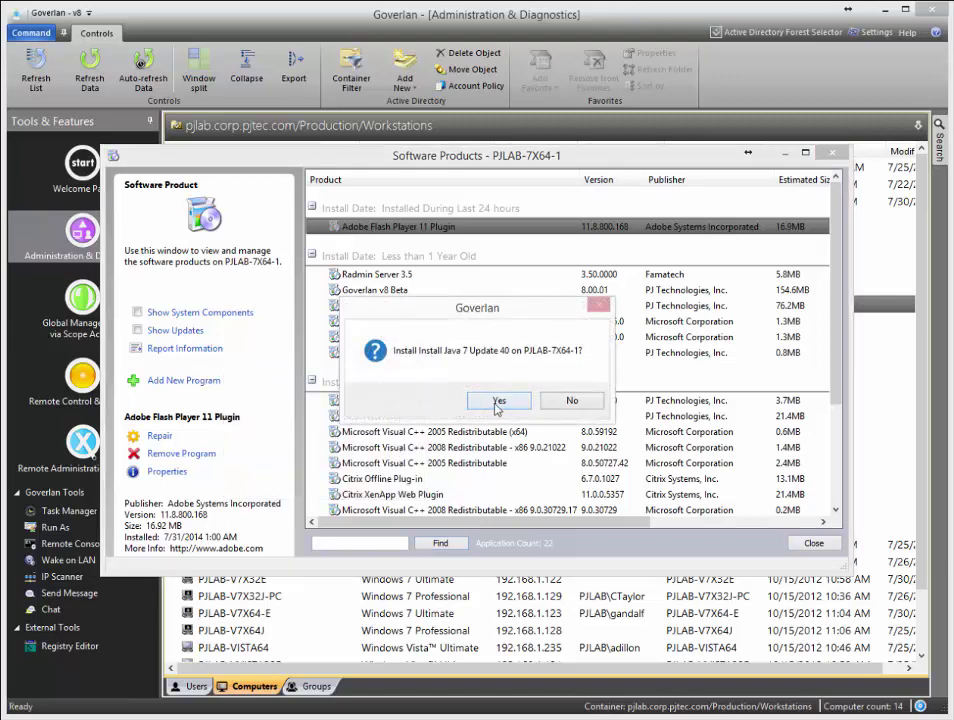
pyautogui.click(495, 402)
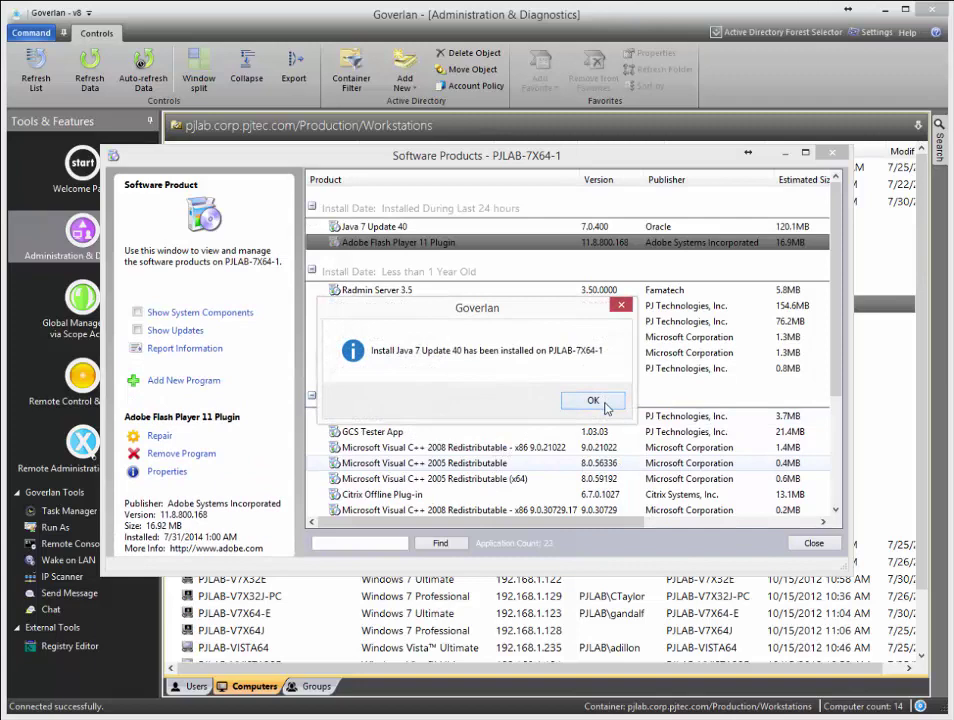
pyautogui.click(593, 401)
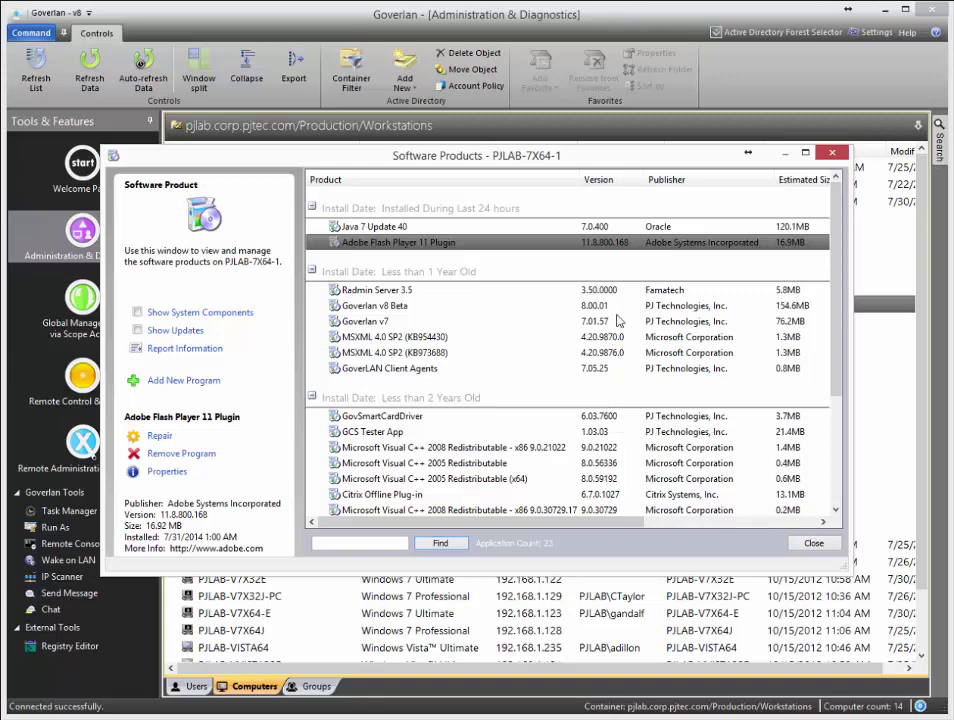
# Step: Close Software Products and show LAB-SEVEN-01's existing custom actions
pyautogui.click(838, 155)
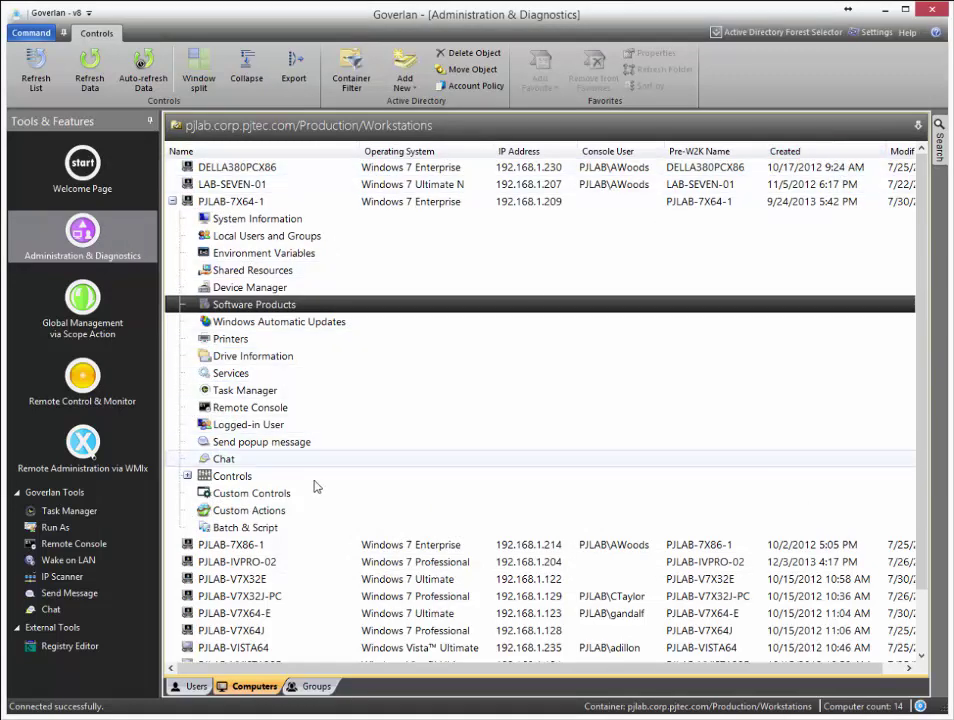
pyautogui.click(172, 201)
pyautogui.click(172, 186)
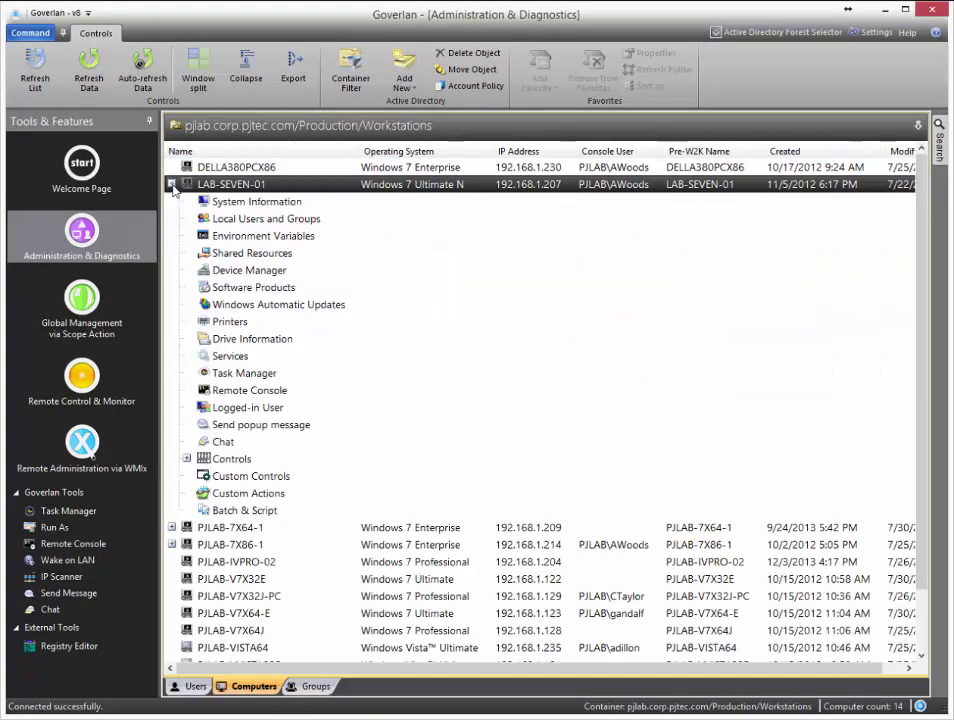
pyautogui.click(232, 494)
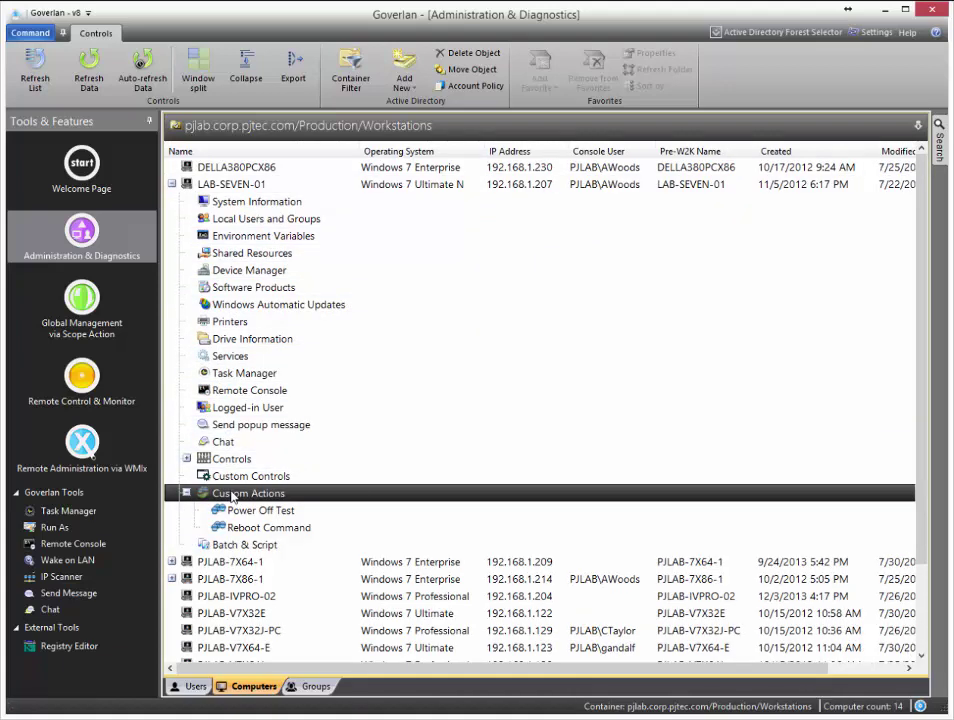
# Step: Create a new custom action named 'Install Java 7 Update 40'
pyautogui.rightClick(232, 494)
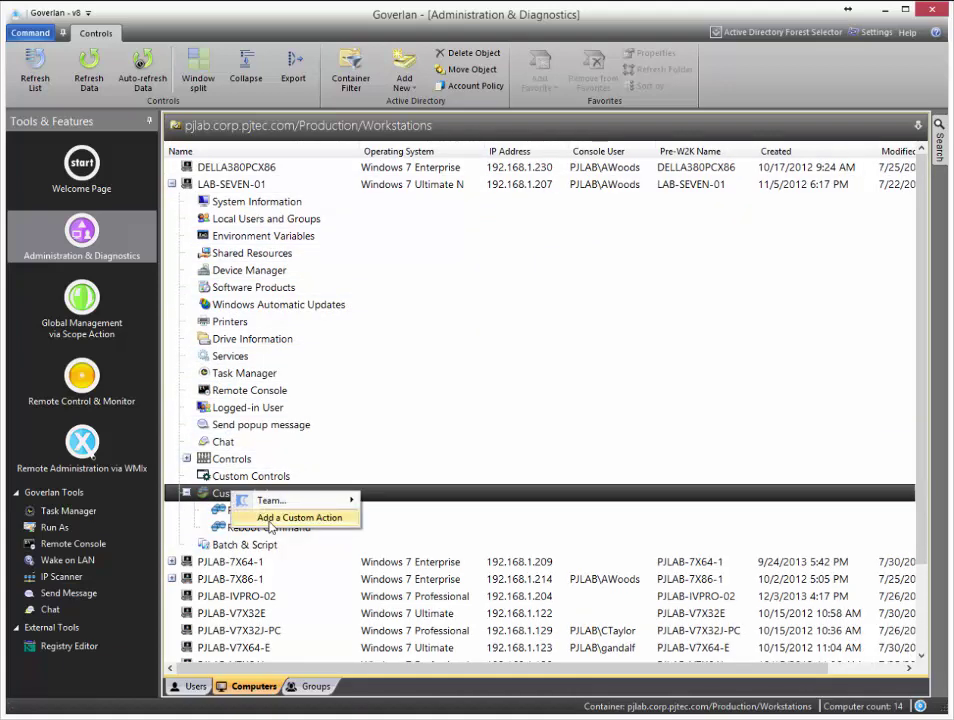
pyautogui.click(269, 522)
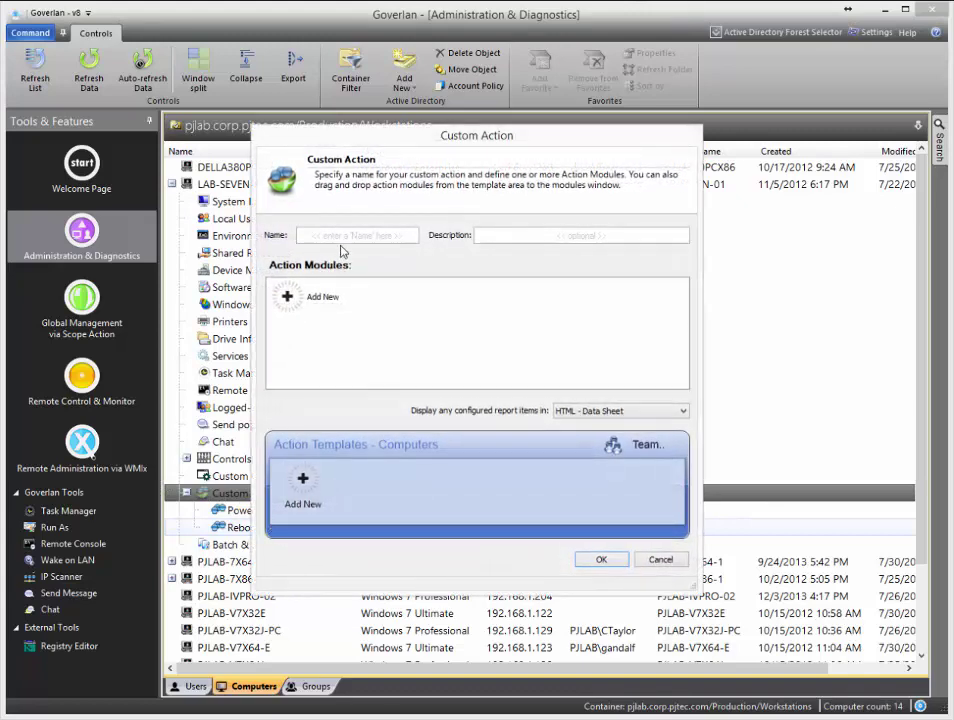
pyautogui.click(346, 236)
pyautogui.write('Insta')
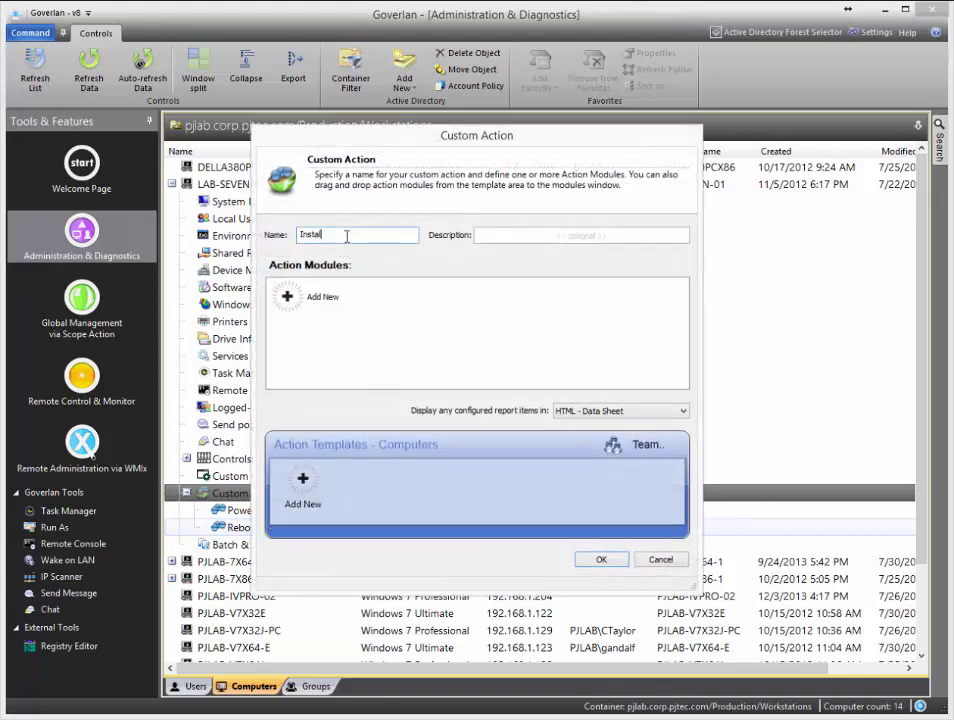
pyautogui.write('l Java 7 Update 40')
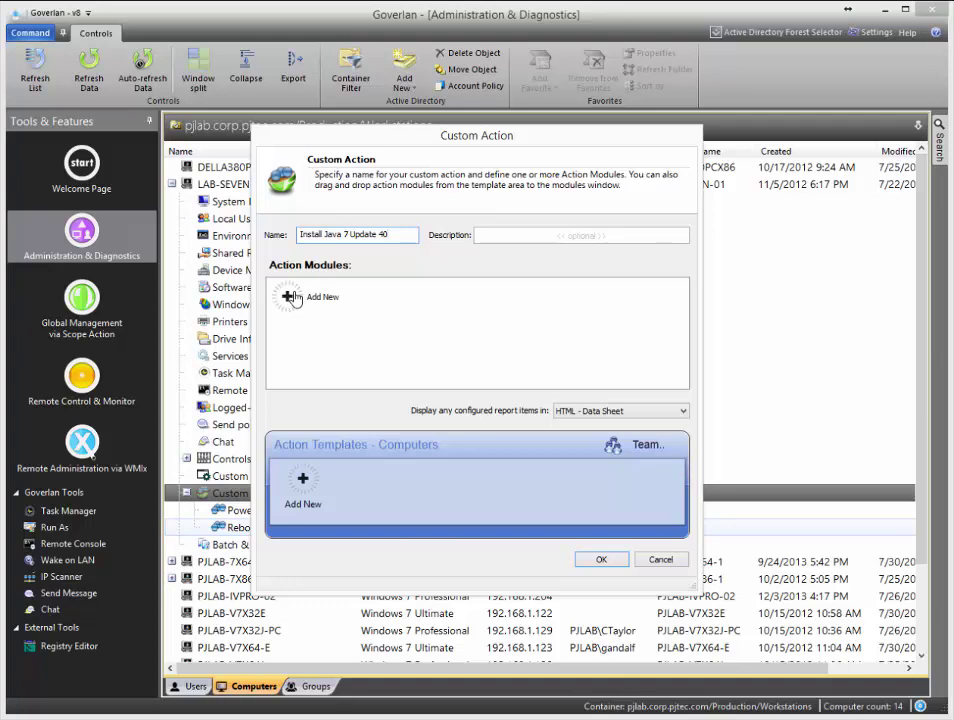
# Step: Add a new action module and browse to Execute Computer Action > Software Products
pyautogui.doubleClick(358, 311)
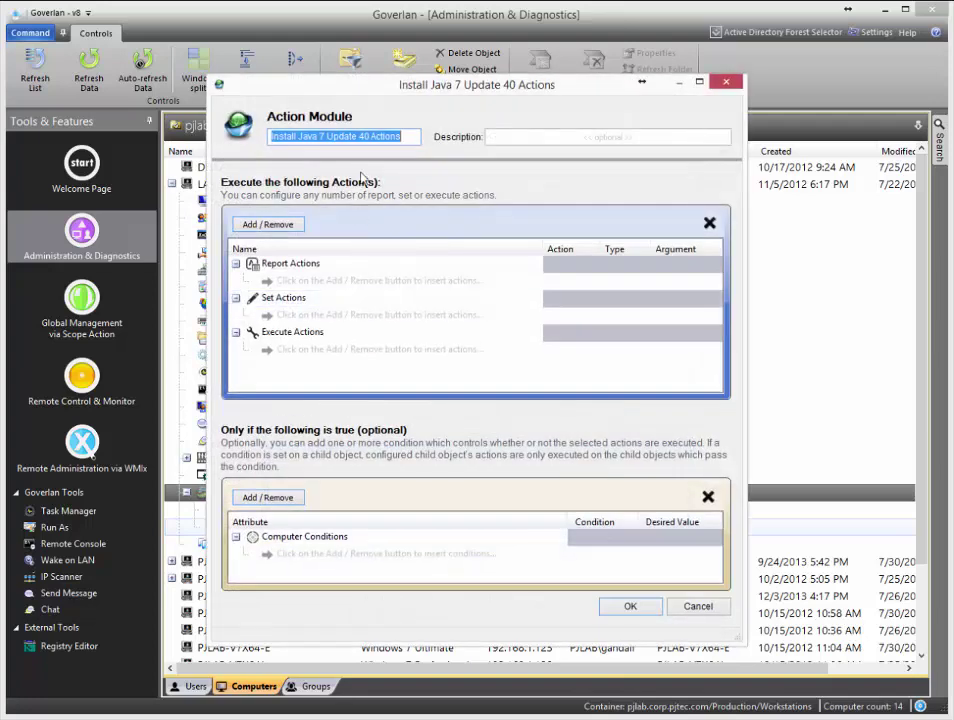
pyautogui.moveTo(322, 83); pyautogui.dragTo(135, 22)
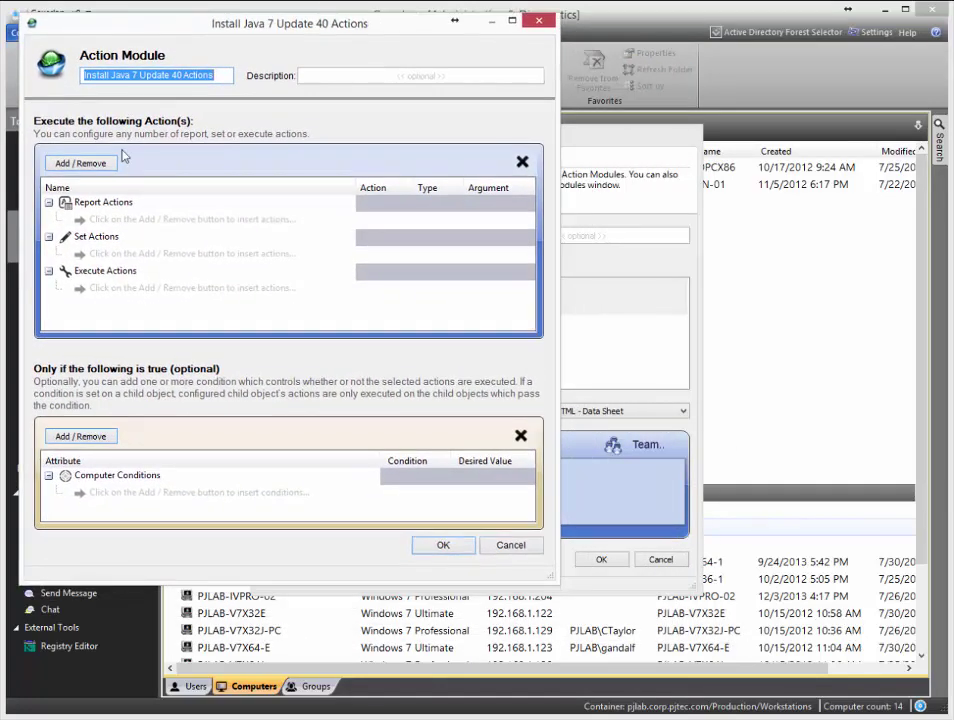
pyautogui.click(82, 163)
pyautogui.moveTo(170, 195)
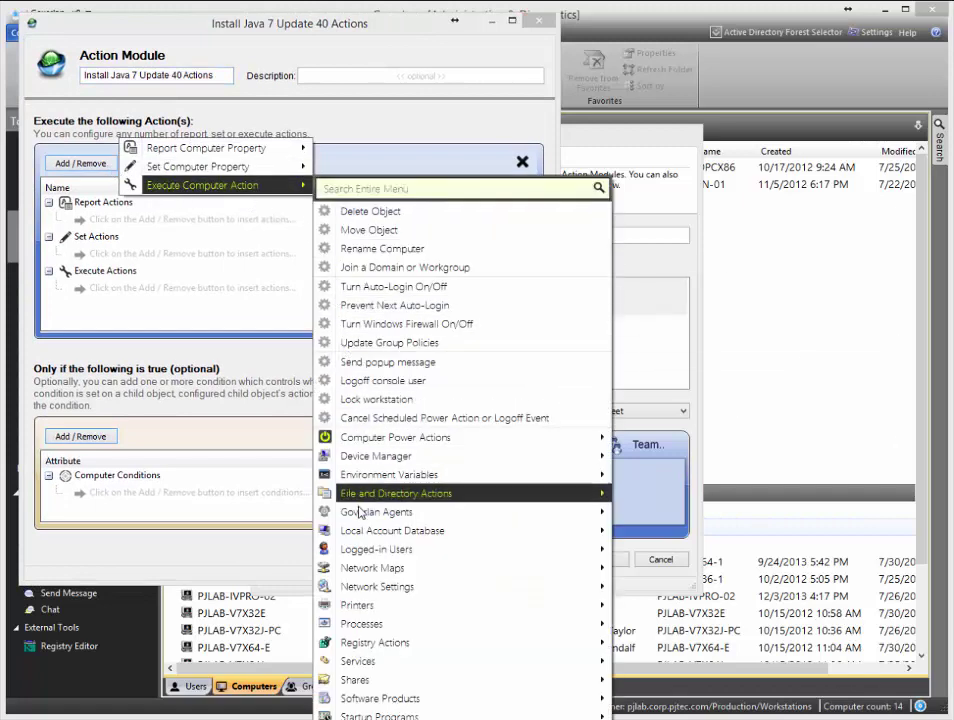
pyautogui.moveTo(375, 698)
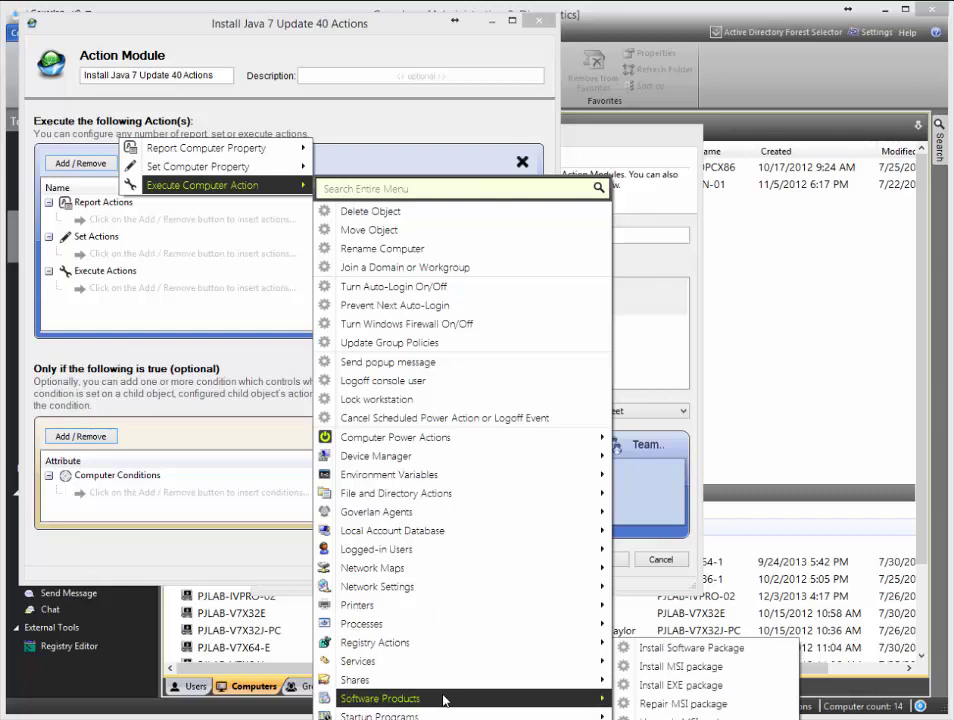
# Step: Set the module to install the Java 7 Update 40 package and save the custom action
pyautogui.click(670, 649)
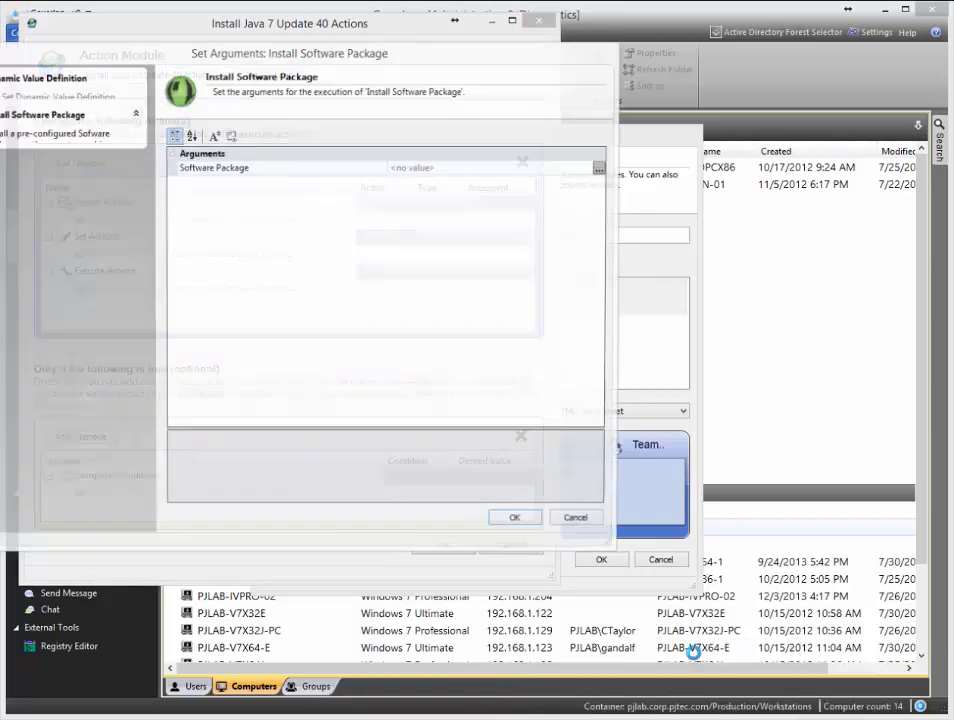
pyautogui.moveTo(279, 56); pyautogui.dragTo(430, 128)
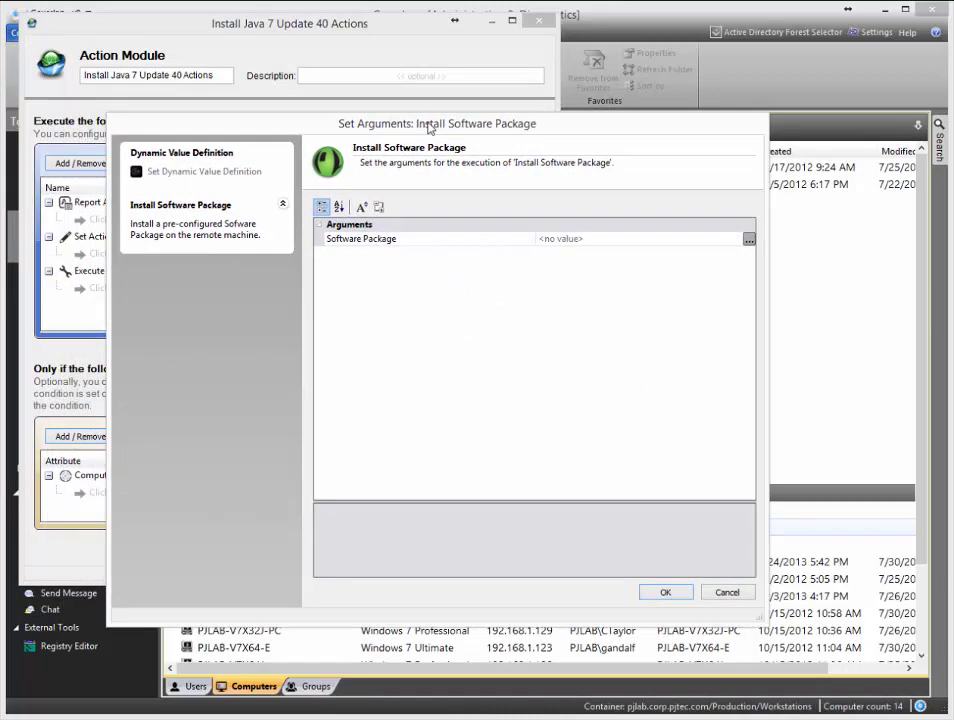
pyautogui.click(749, 240)
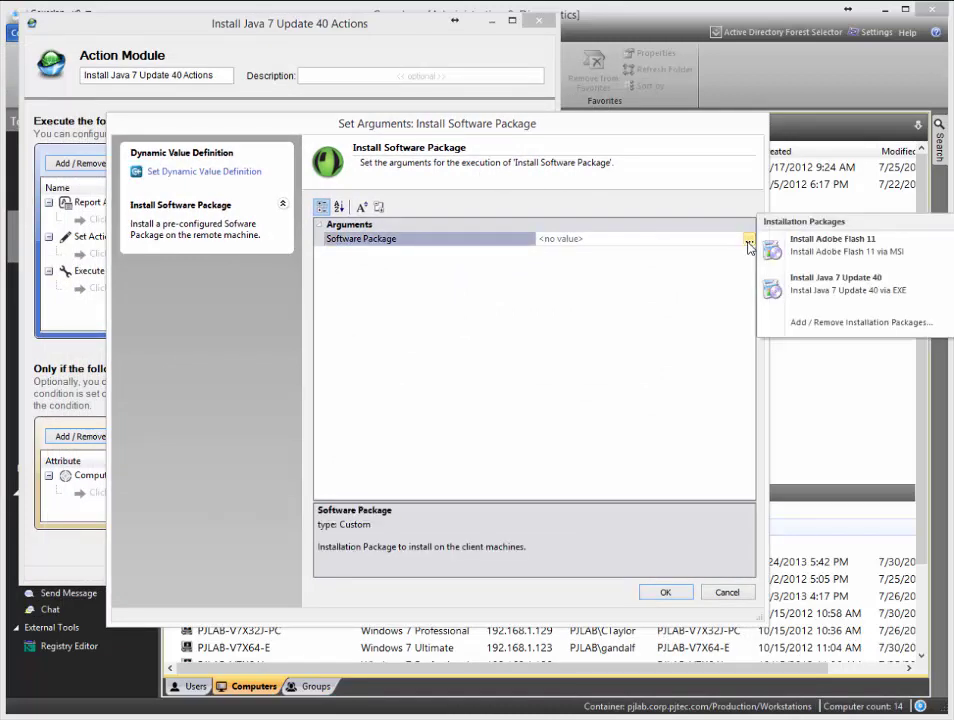
pyautogui.click(808, 293)
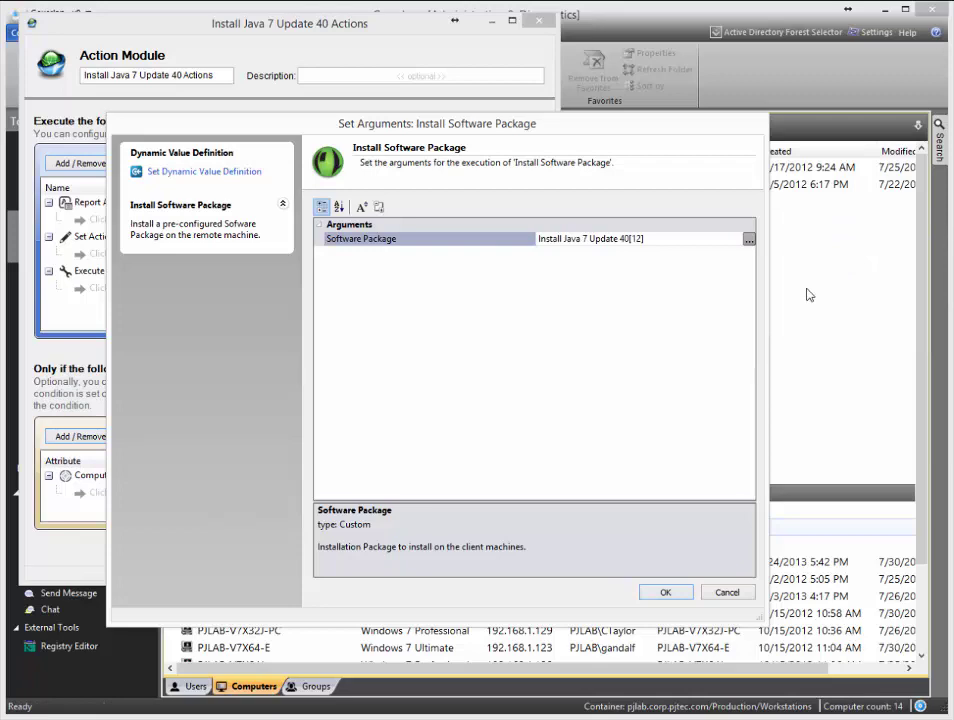
pyautogui.click(666, 593)
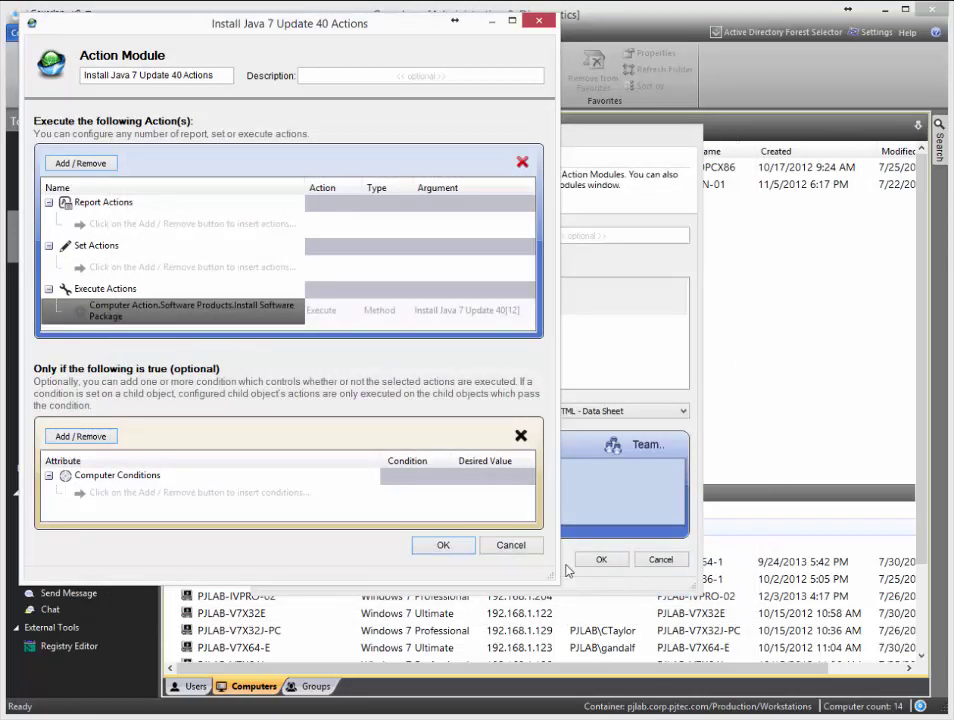
pyautogui.click(437, 546)
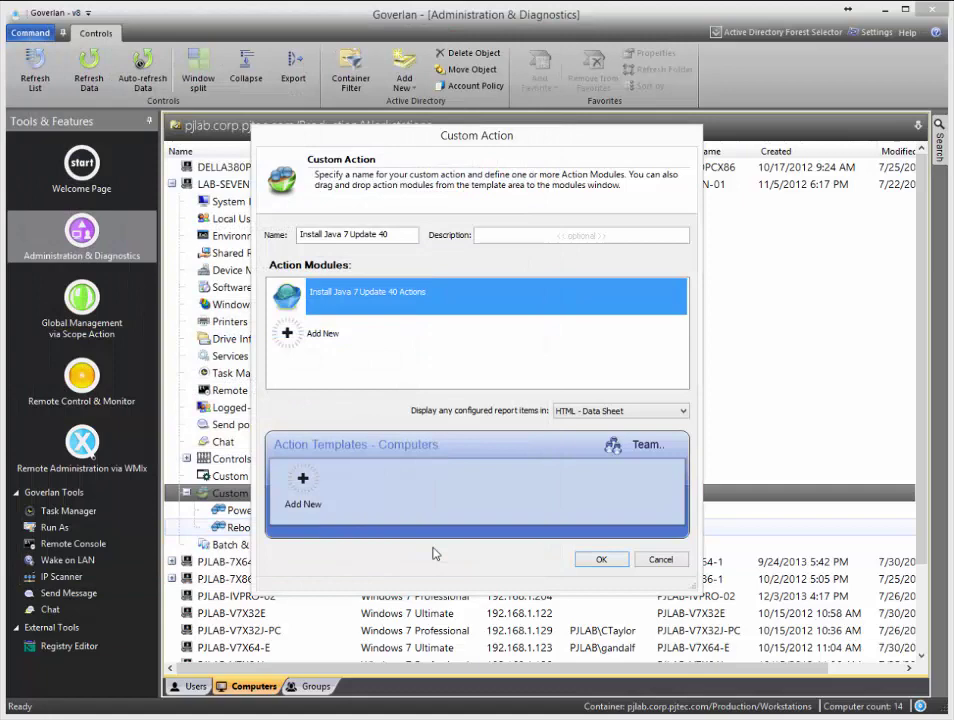
pyautogui.click(606, 564)
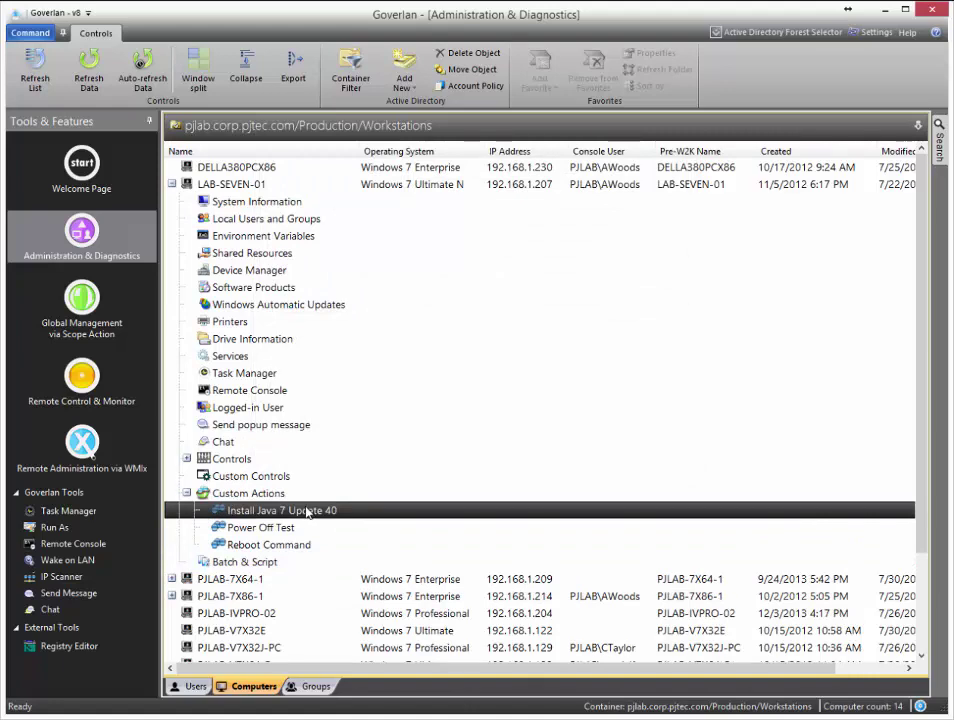
# Step: Review LAB-SEVEN-01's installed software list, grouped by product name
pyautogui.doubleClick(288, 290)
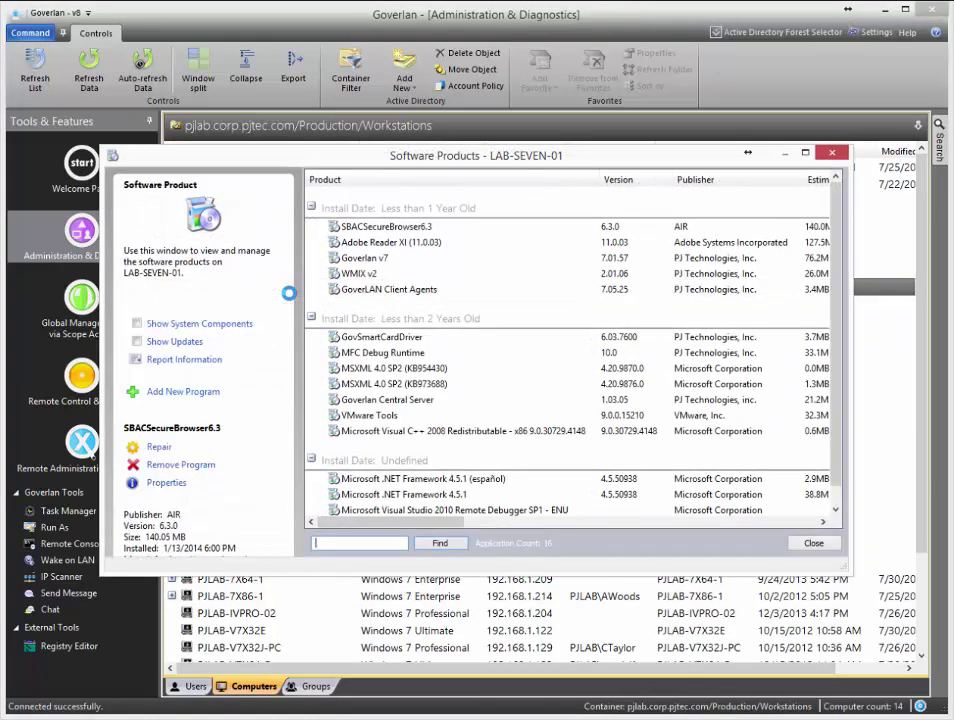
pyautogui.click(376, 481)
pyautogui.click(330, 180)
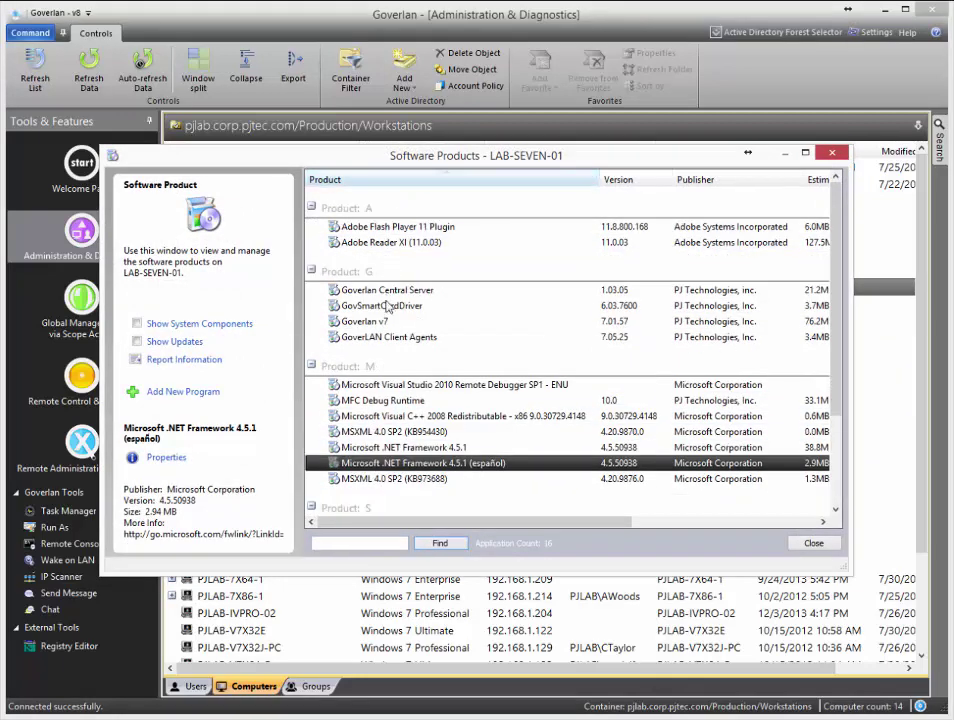
pyautogui.scroll(-3, 385, 307)
pyautogui.scroll(3, 405, 322)
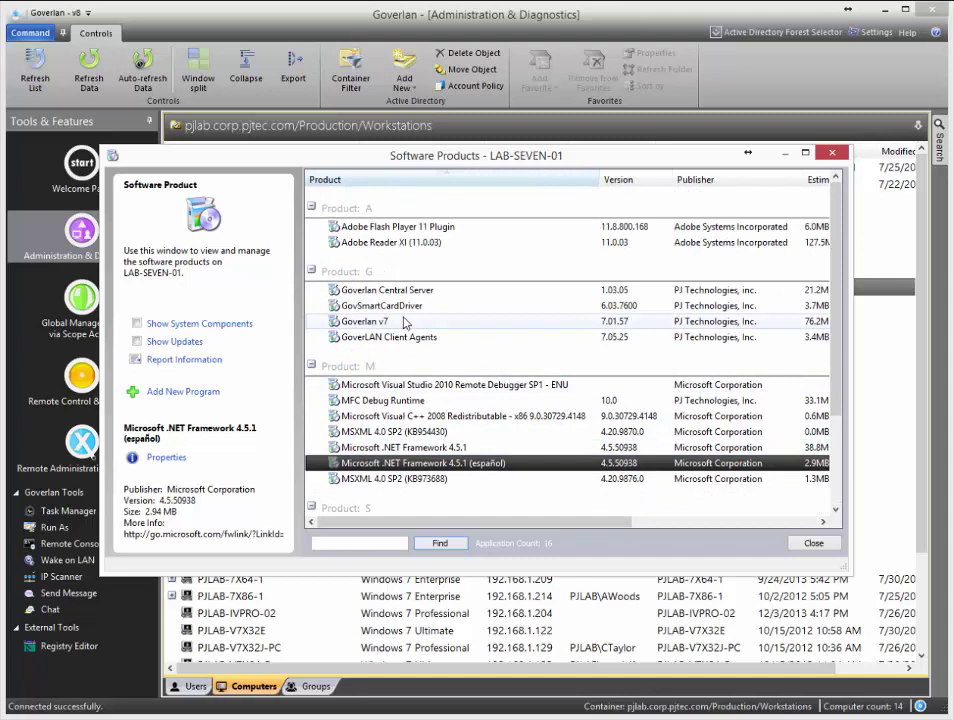
pyautogui.click(832, 152)
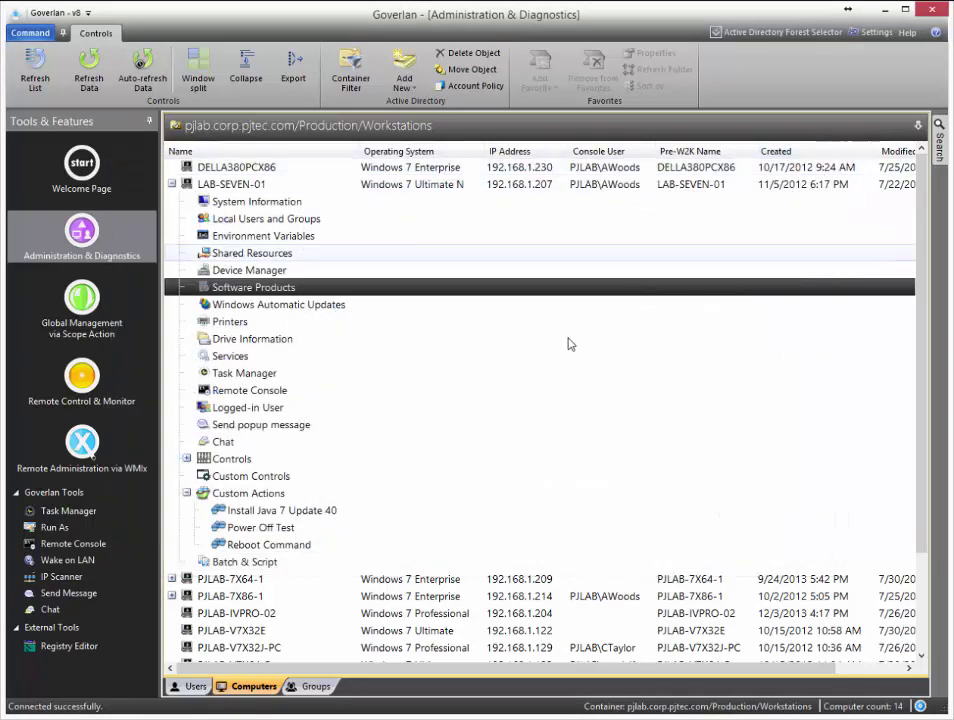
# Step: Run the Install Java 7 Update 40 custom action on LAB-SEVEN-01 until it reports success
pyautogui.doubleClick(323, 512)
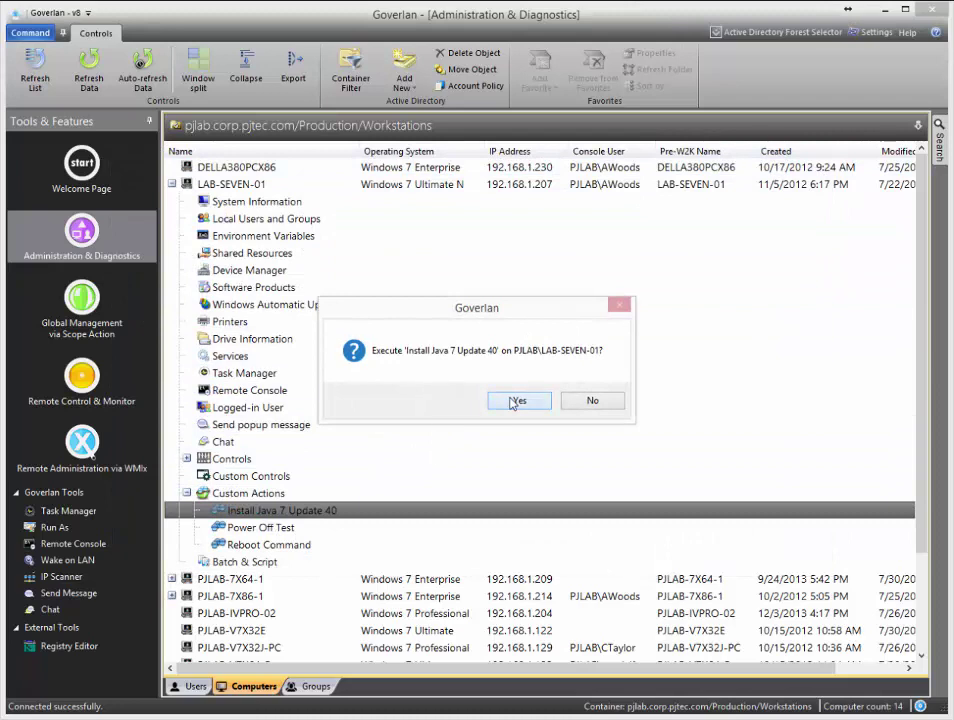
pyautogui.click(516, 401)
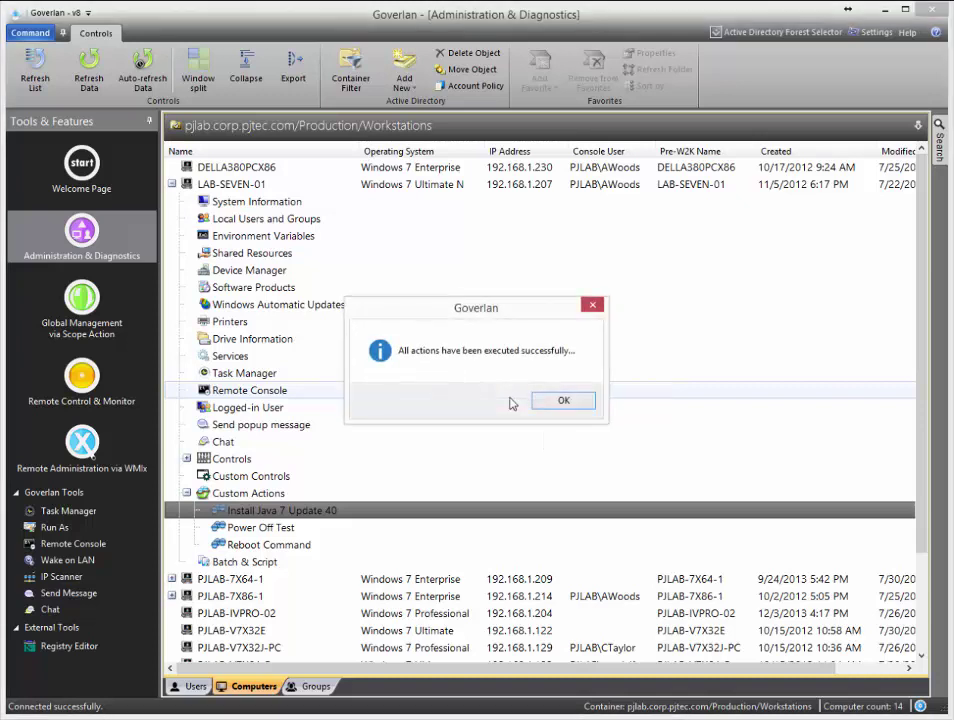
pyautogui.click(548, 399)
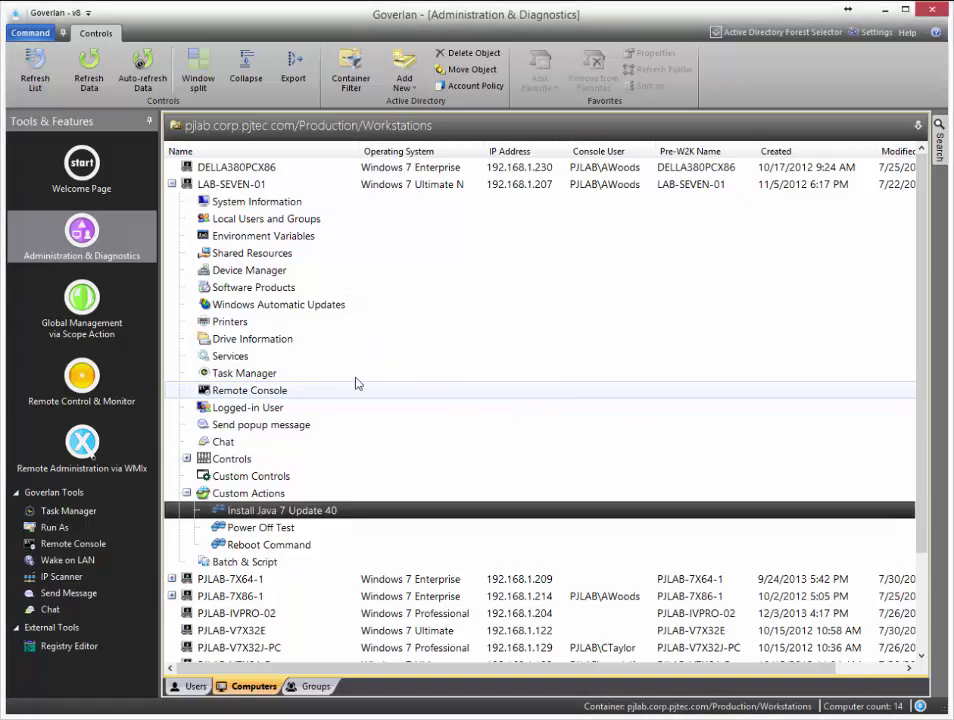
# Step: Confirm Java 7 Update 40 on LAB-SEVEN-01, uninstall it, and close the software list
pyautogui.doubleClick(255, 287)
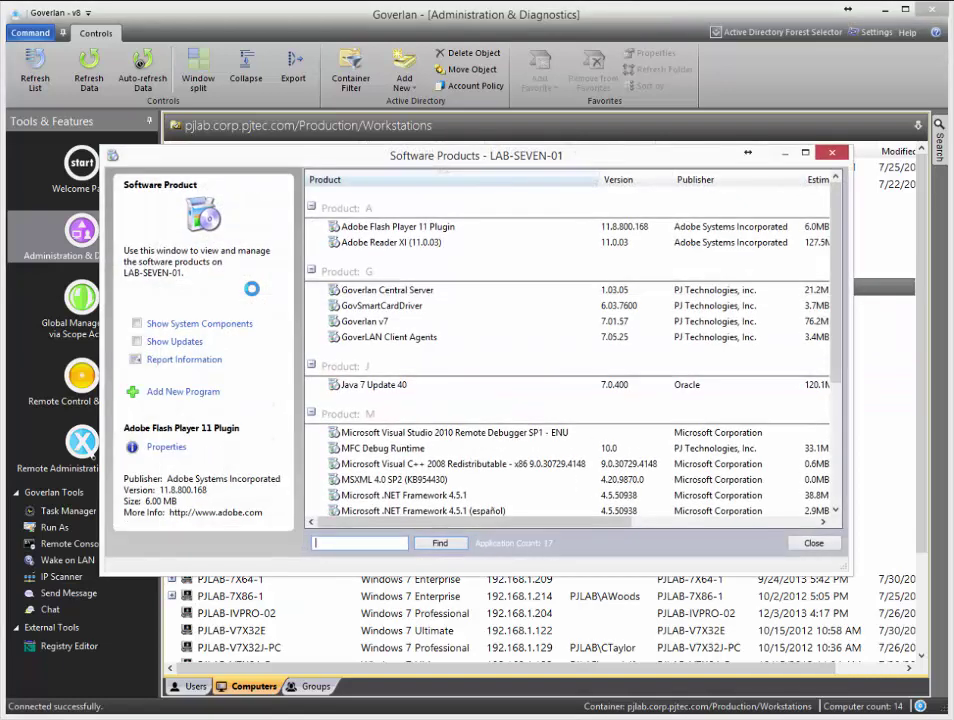
pyautogui.click(618, 388)
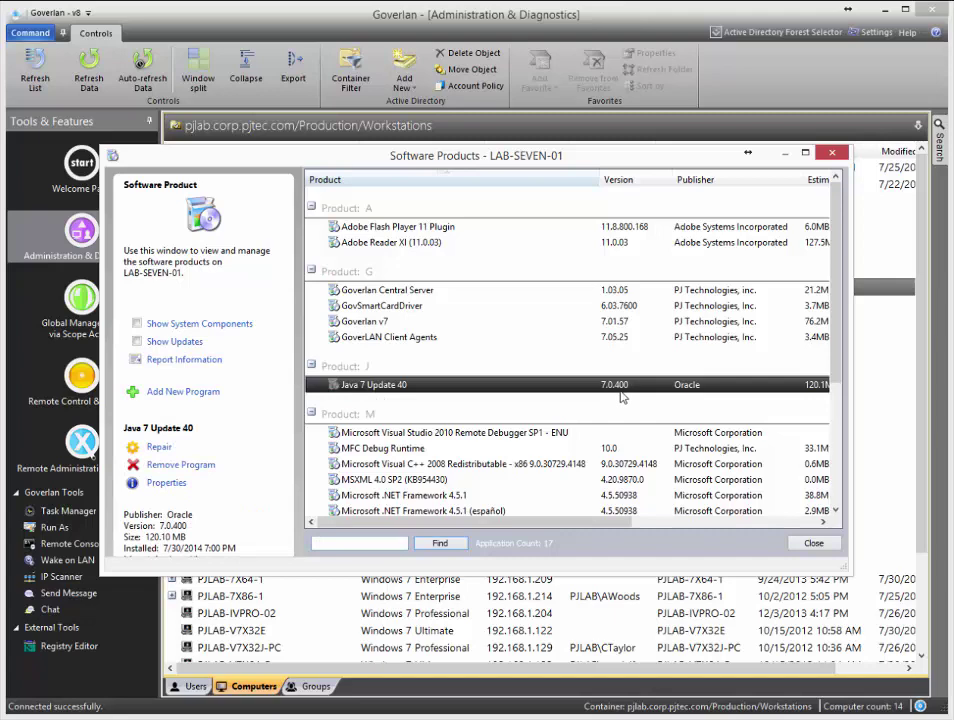
pyautogui.click(181, 468)
pyautogui.click(516, 398)
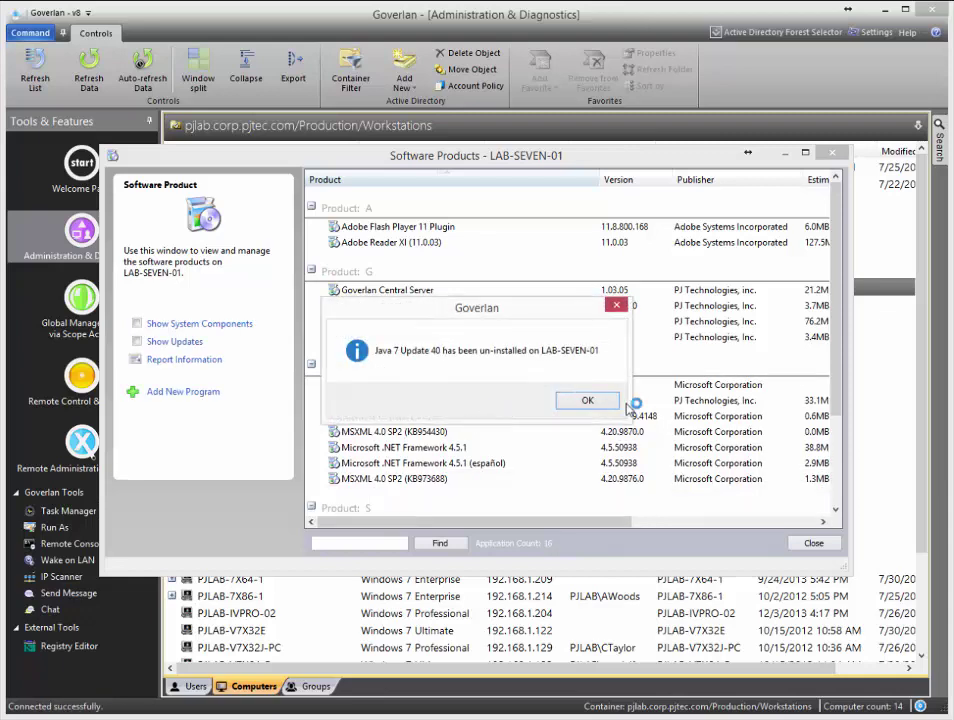
pyautogui.click(589, 403)
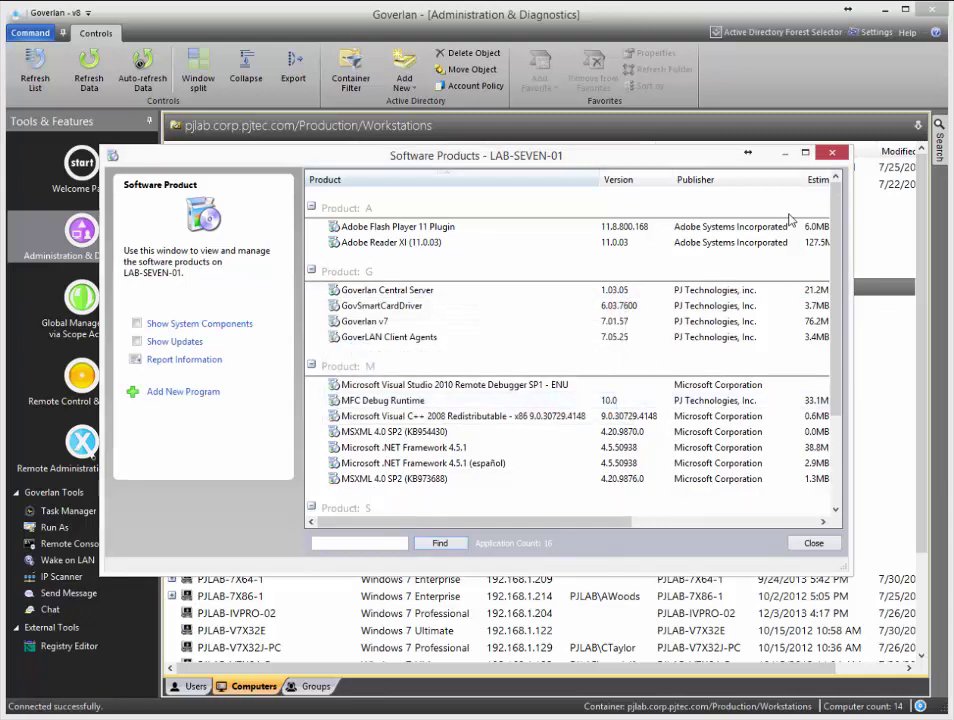
pyautogui.click(832, 152)
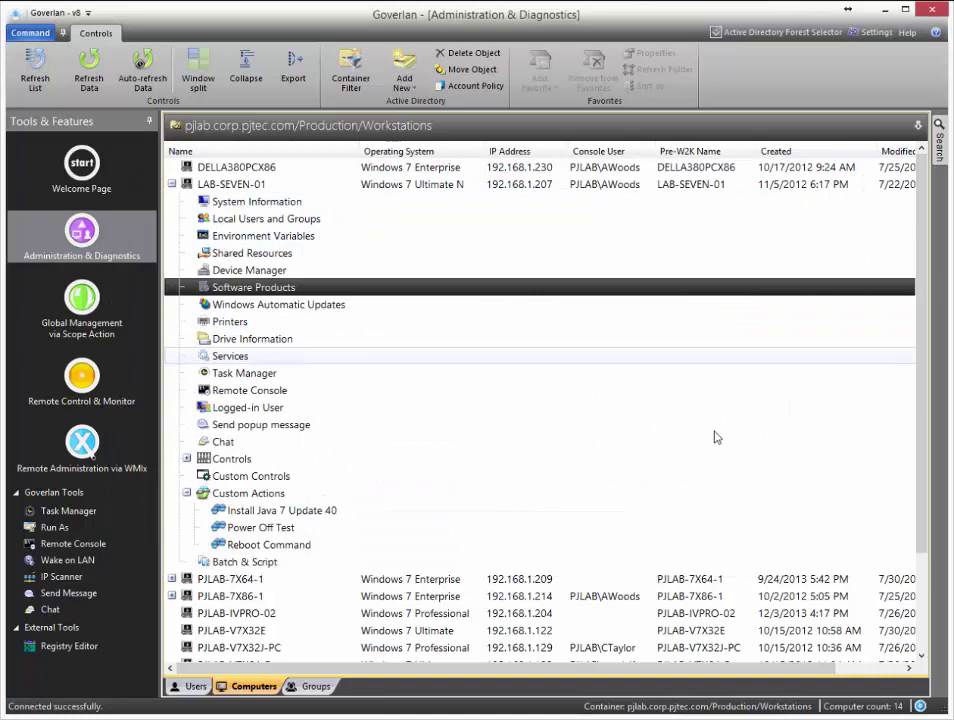
# Step: From the Scope Actions list, create a scope action named 'Install Java 7 Update 40' and reach the Scope step
pyautogui.click(171, 186)
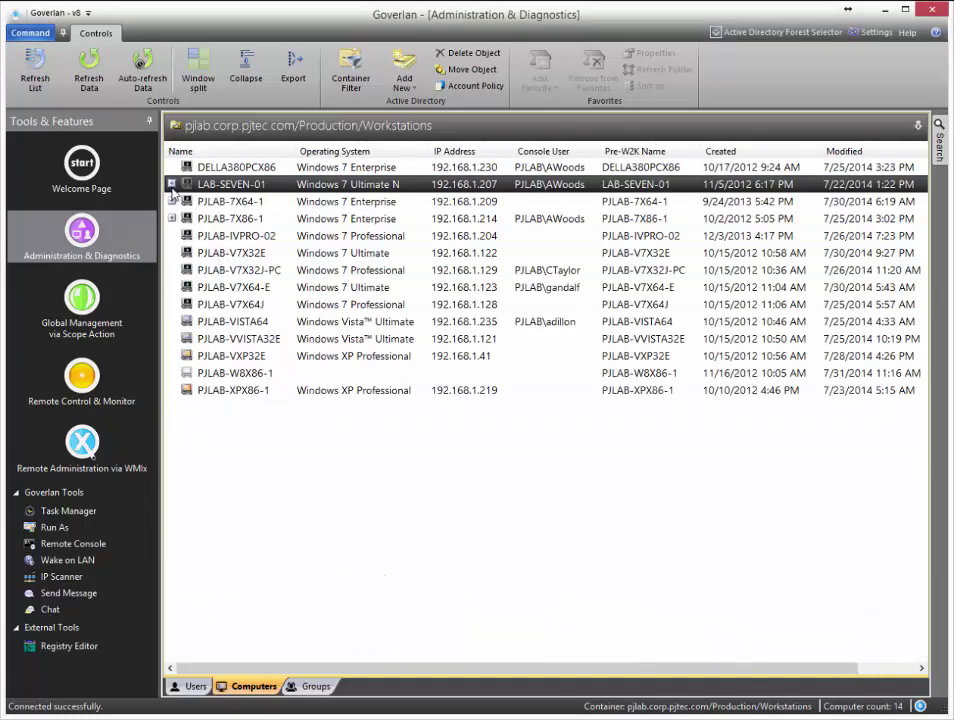
pyautogui.click(82, 305)
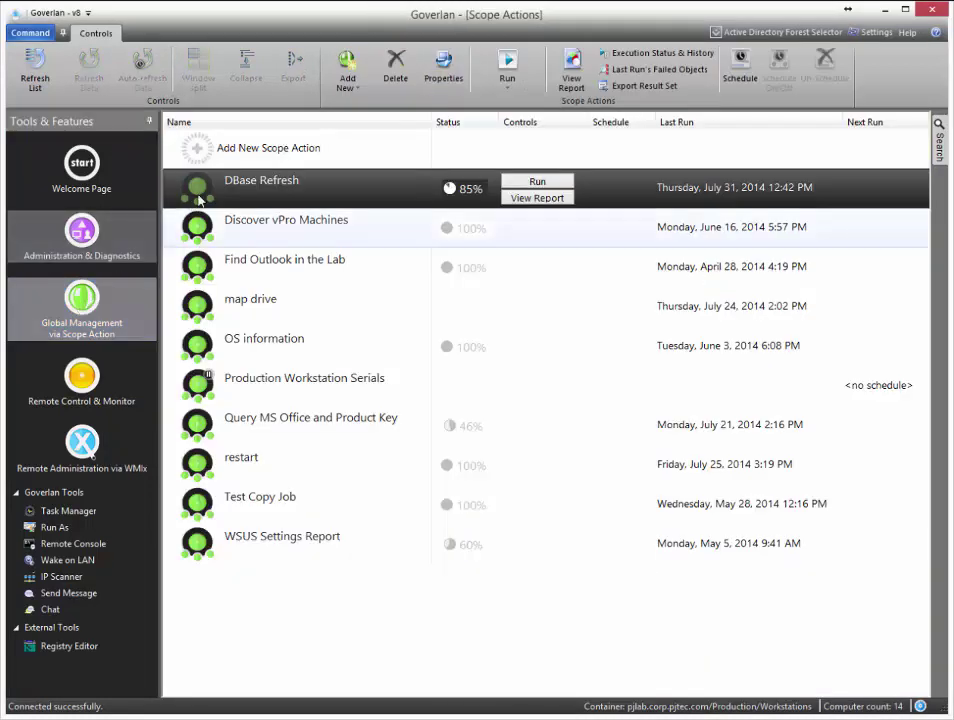
pyautogui.click(279, 147)
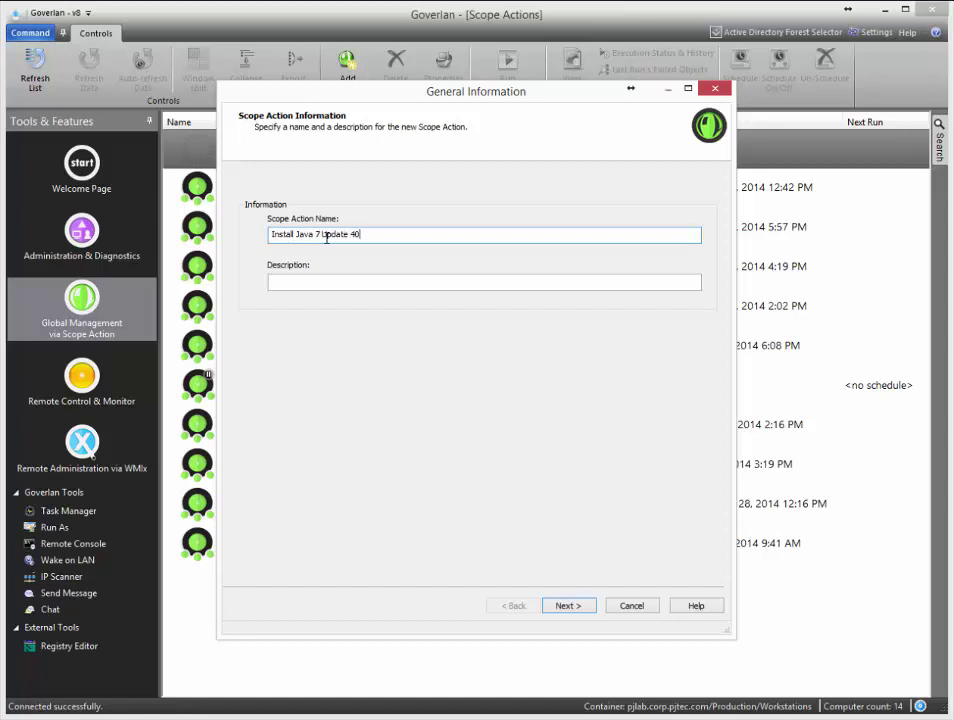
pyautogui.click(567, 606)
pyautogui.click(366, 205)
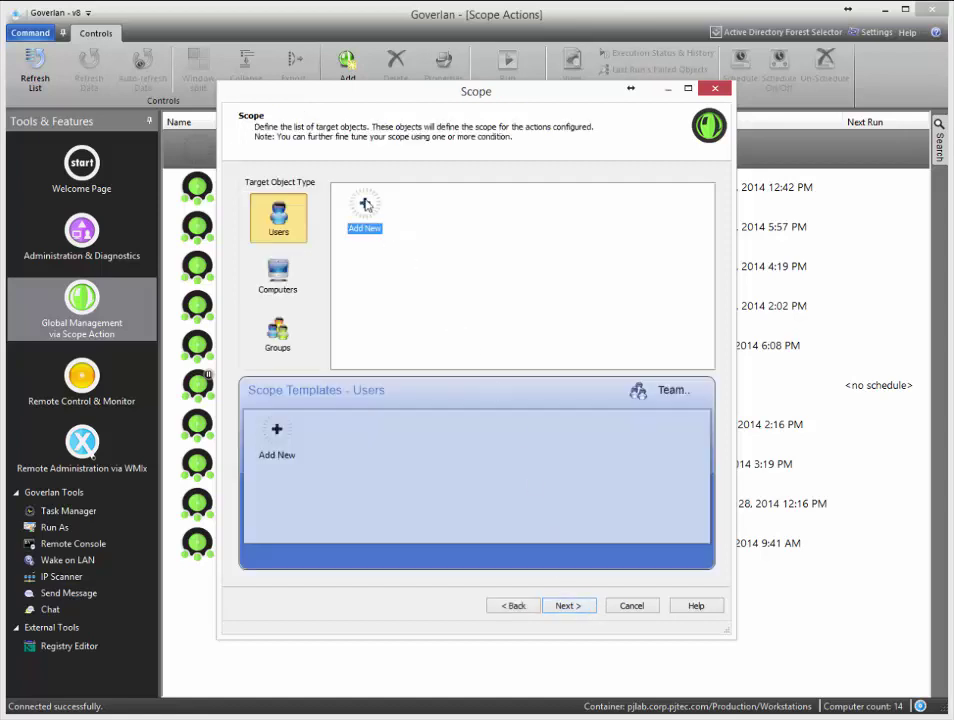
# Step: Define a computer scope targeting the pjlab.corp.pjtec.com/Production/Workstations OU and save it
pyautogui.click(496, 549)
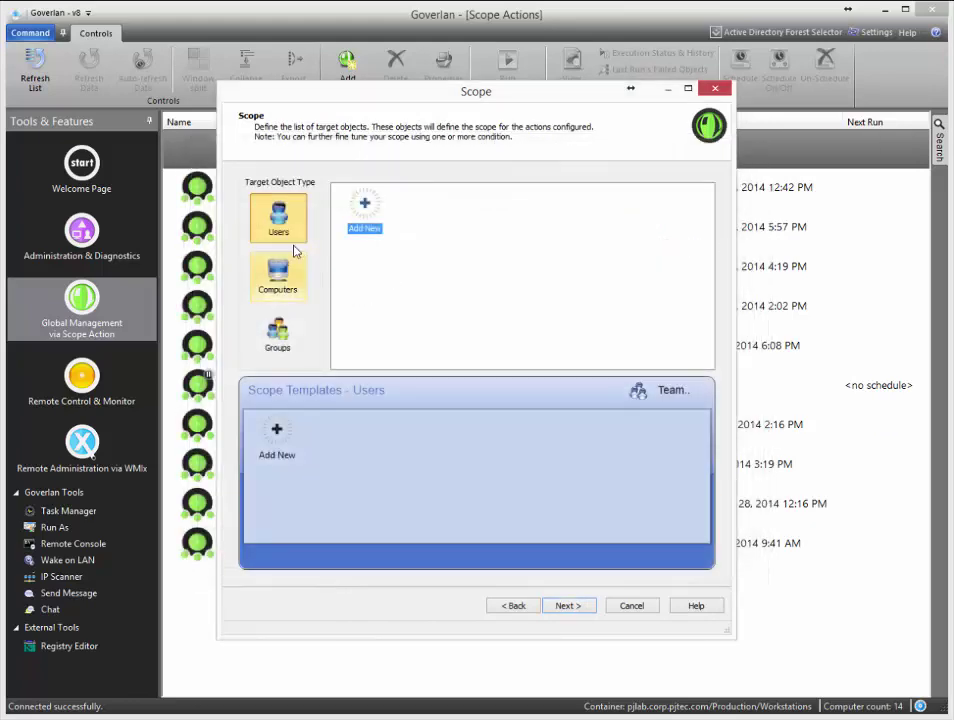
pyautogui.click(279, 270)
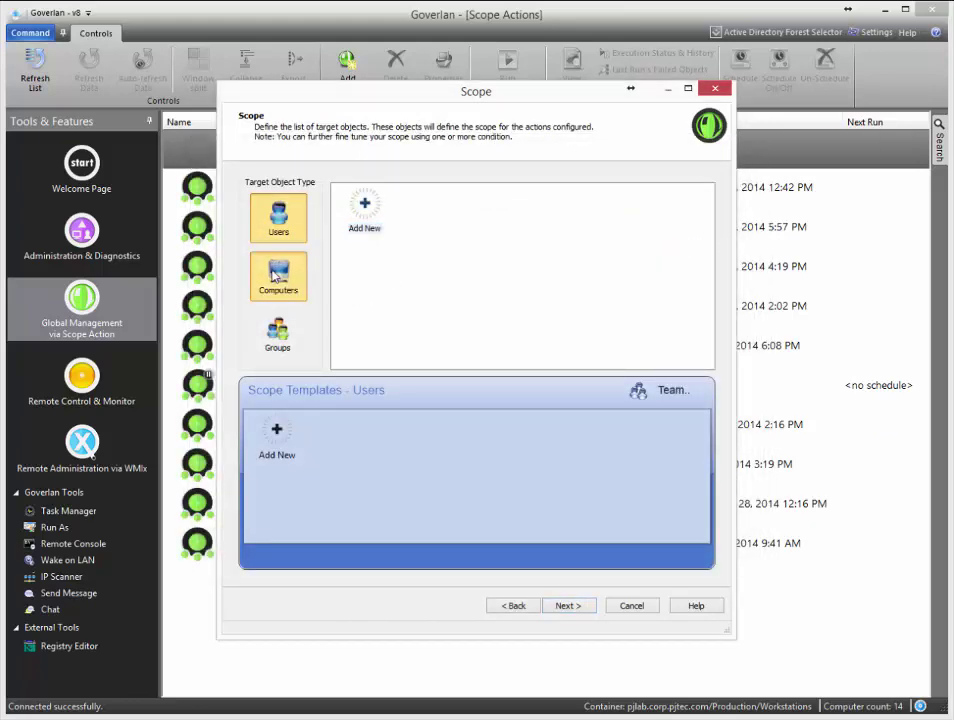
pyautogui.click(364, 208)
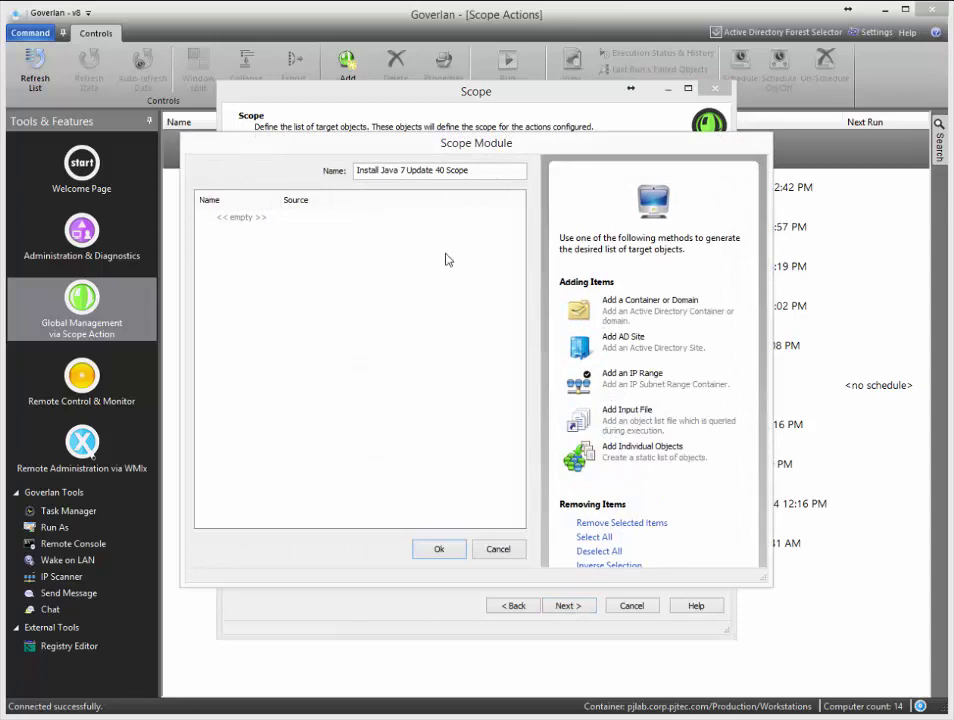
pyautogui.click(670, 314)
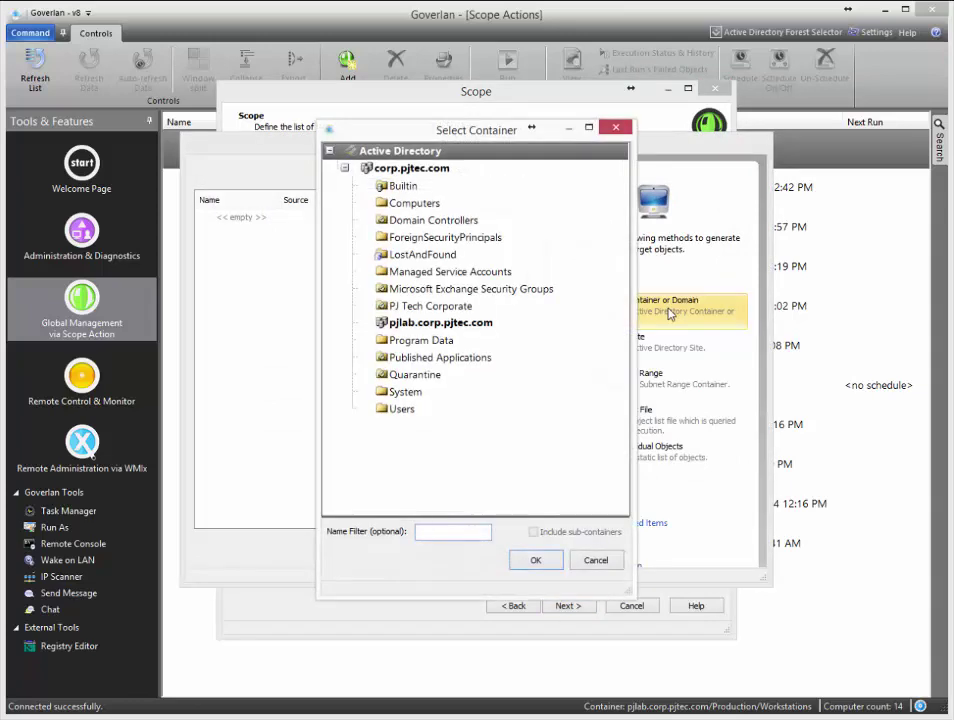
pyautogui.doubleClick(462, 323)
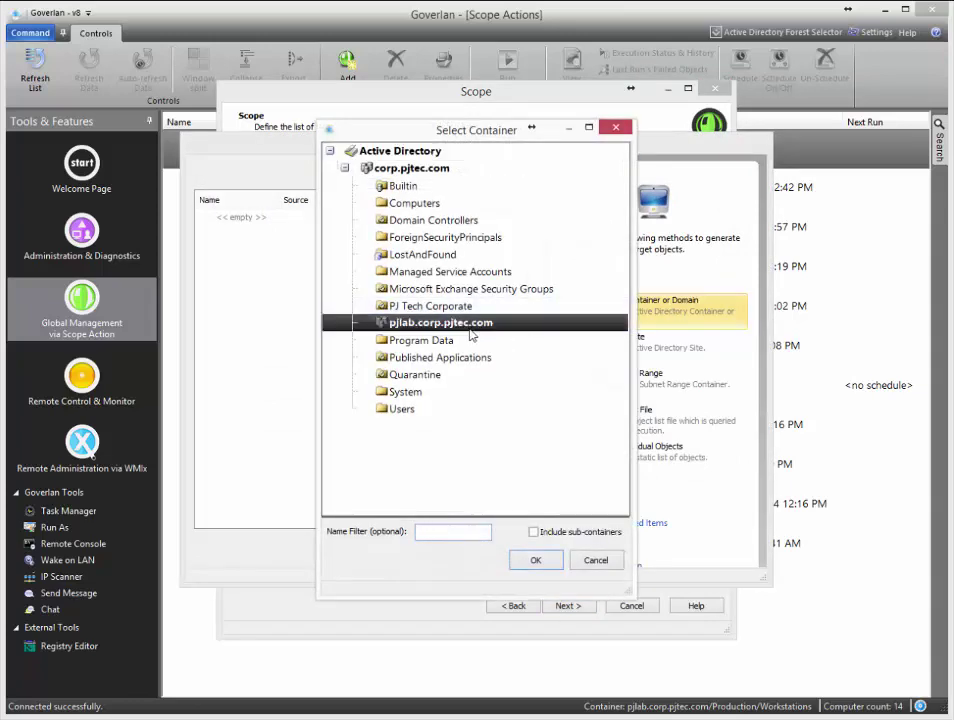
pyautogui.scroll(-1, 462, 392)
pyautogui.scroll(-2, 462, 392)
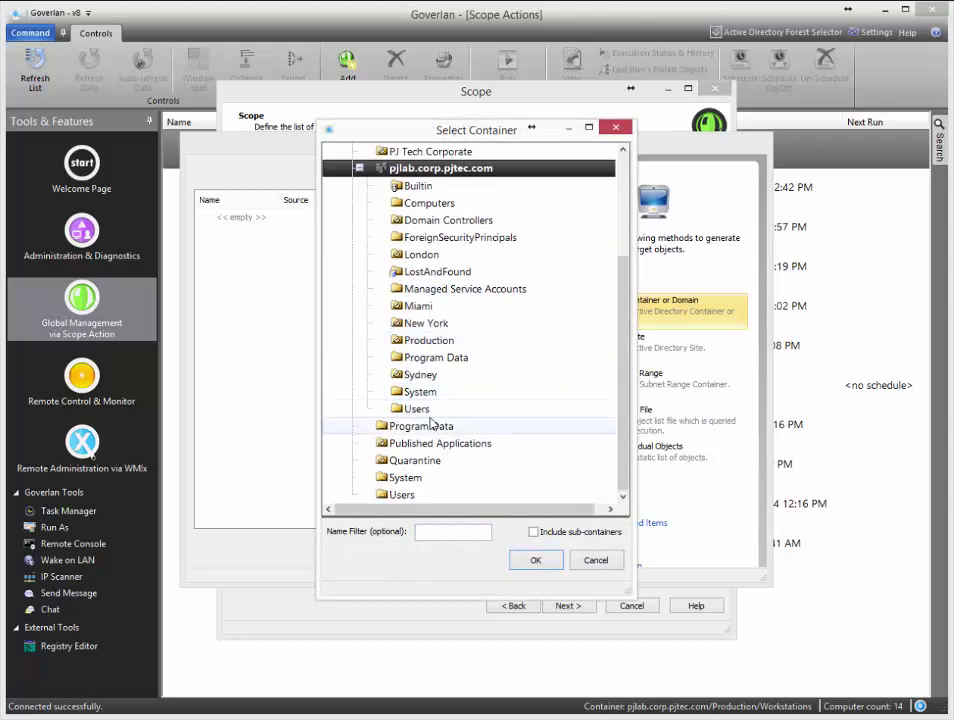
pyautogui.doubleClick(420, 340)
pyautogui.click(449, 494)
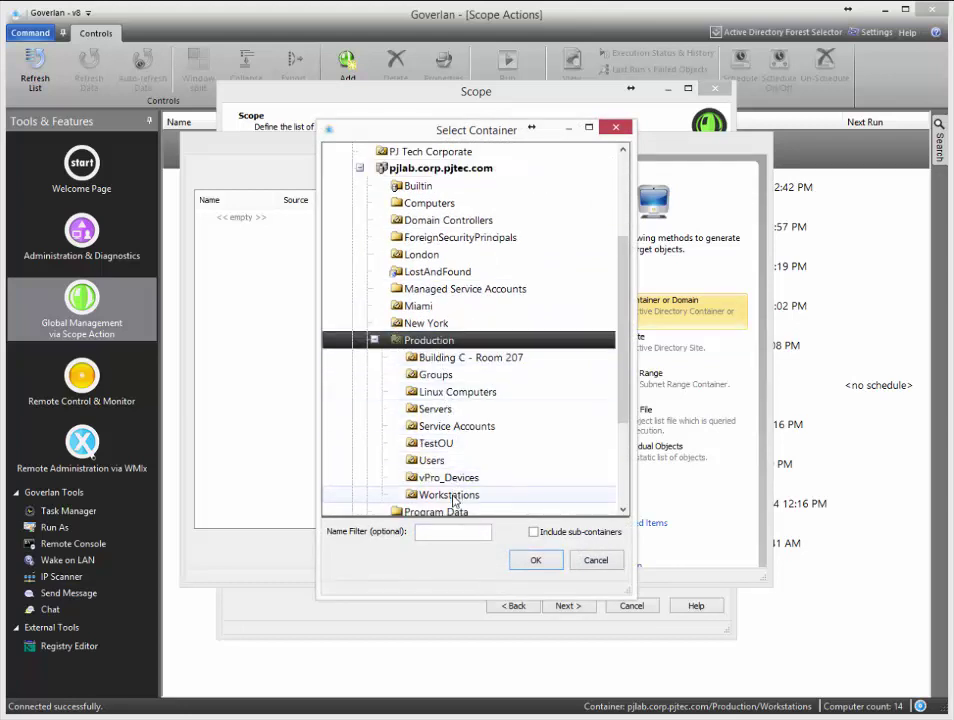
pyautogui.click(528, 563)
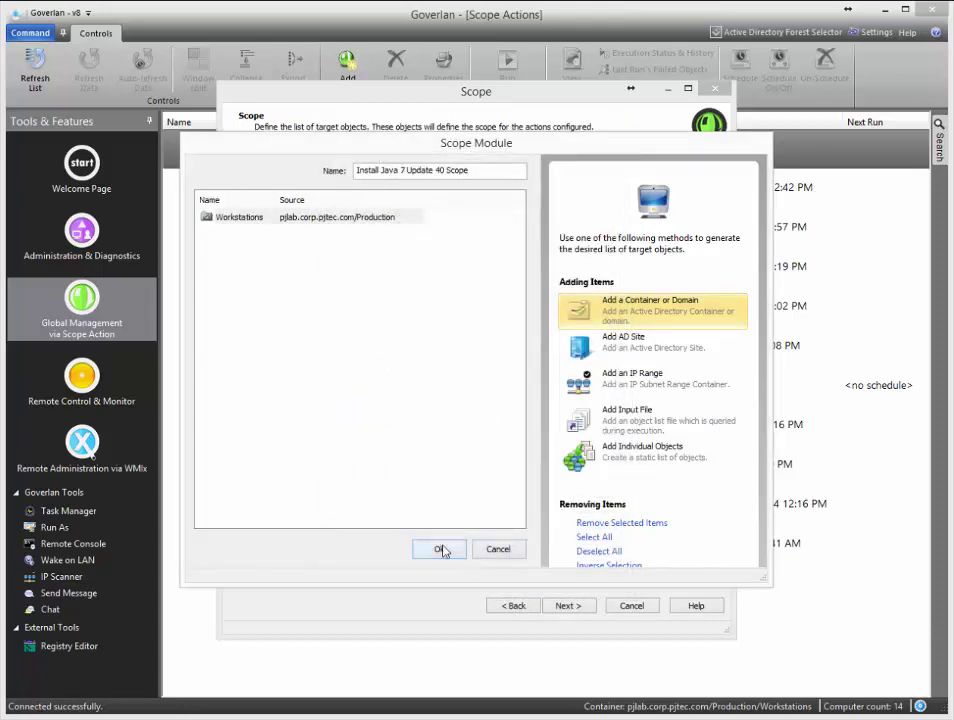
pyautogui.click(441, 550)
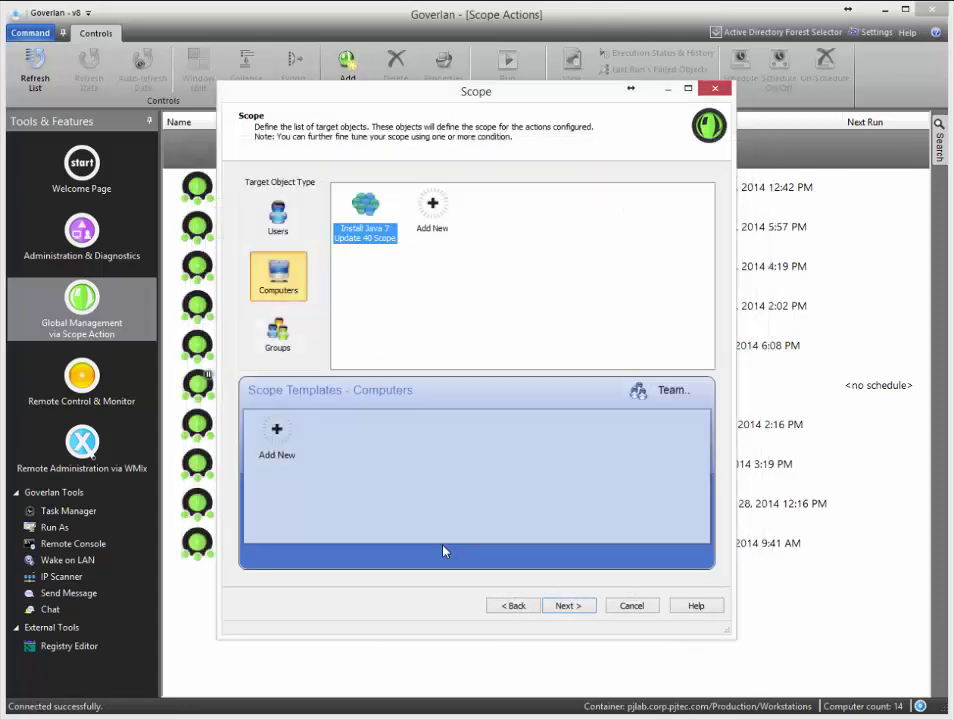
# Step: Start a new actions module for the scope action
pyautogui.click(568, 606)
pyautogui.click(251, 202)
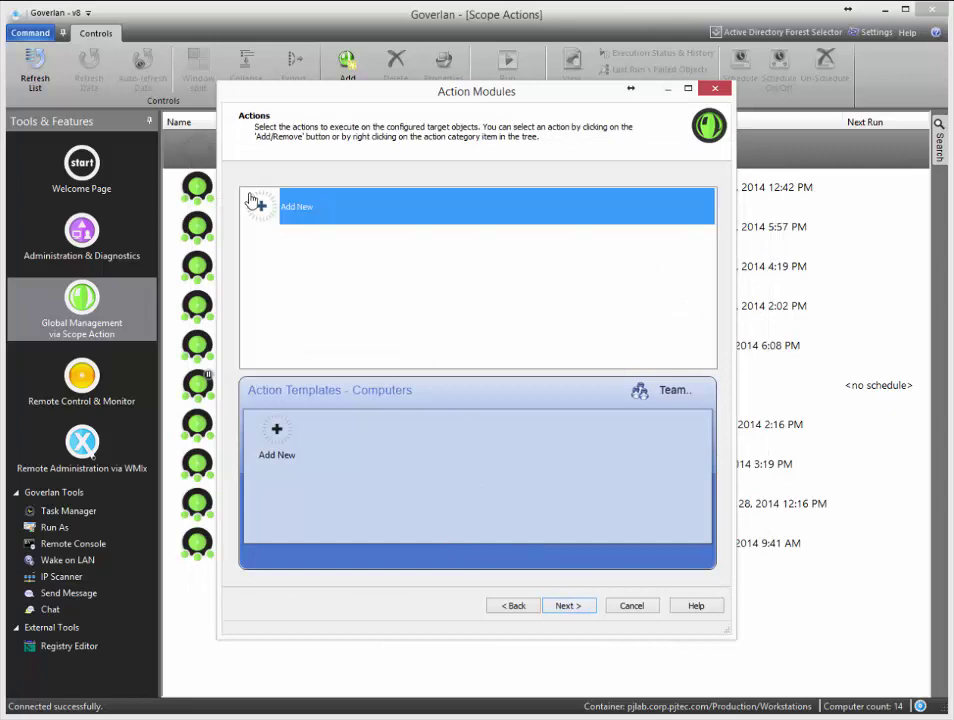
pyautogui.click(261, 208)
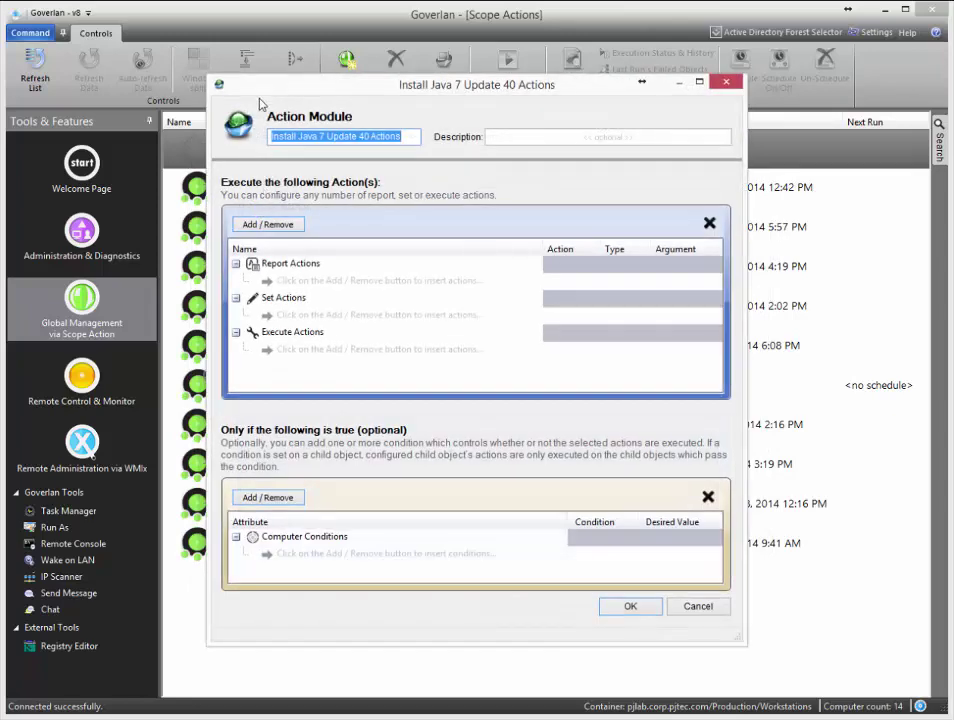
pyautogui.moveTo(255, 88); pyautogui.dragTo(58, 22)
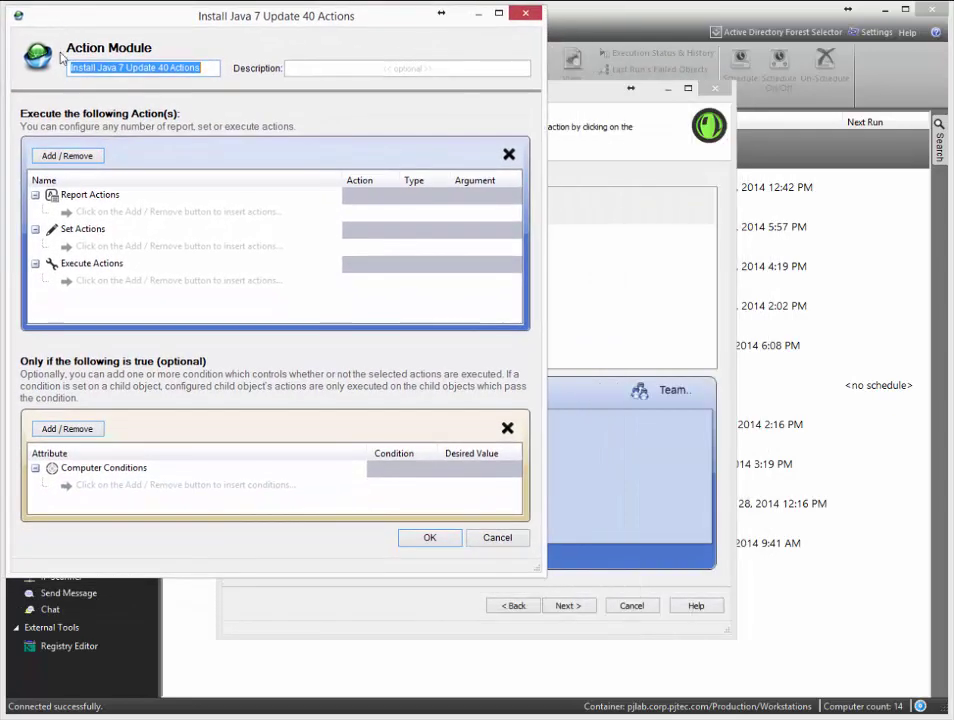
# Step: Add an Install Software Package action using the Install Java 7 Update 40 package and save the module
pyautogui.click(69, 157)
pyautogui.moveTo(230, 177)
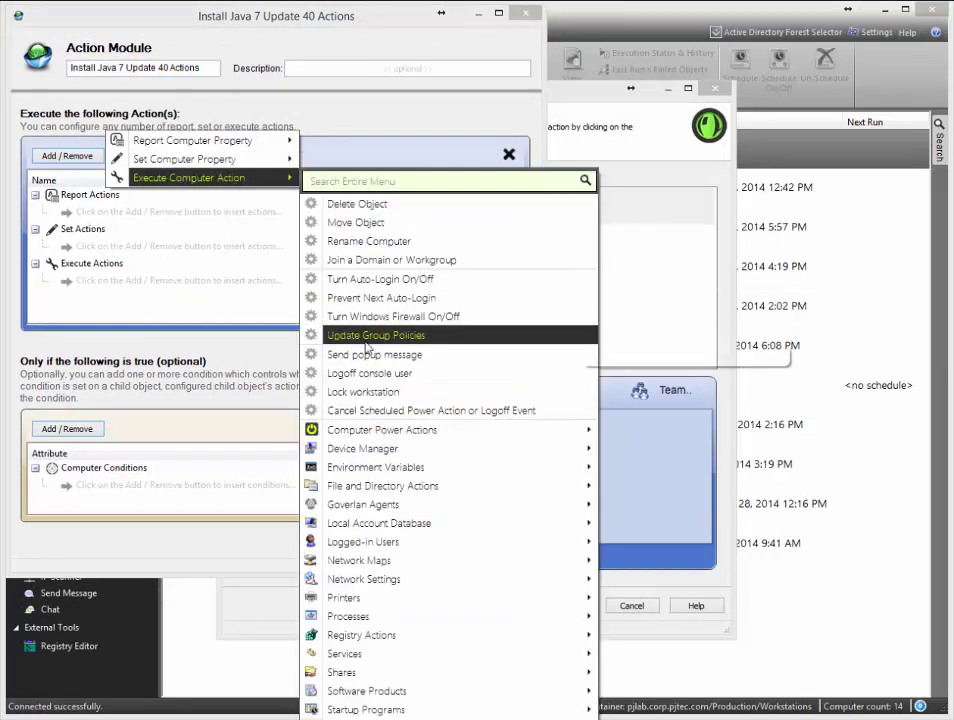
pyautogui.click(355, 184)
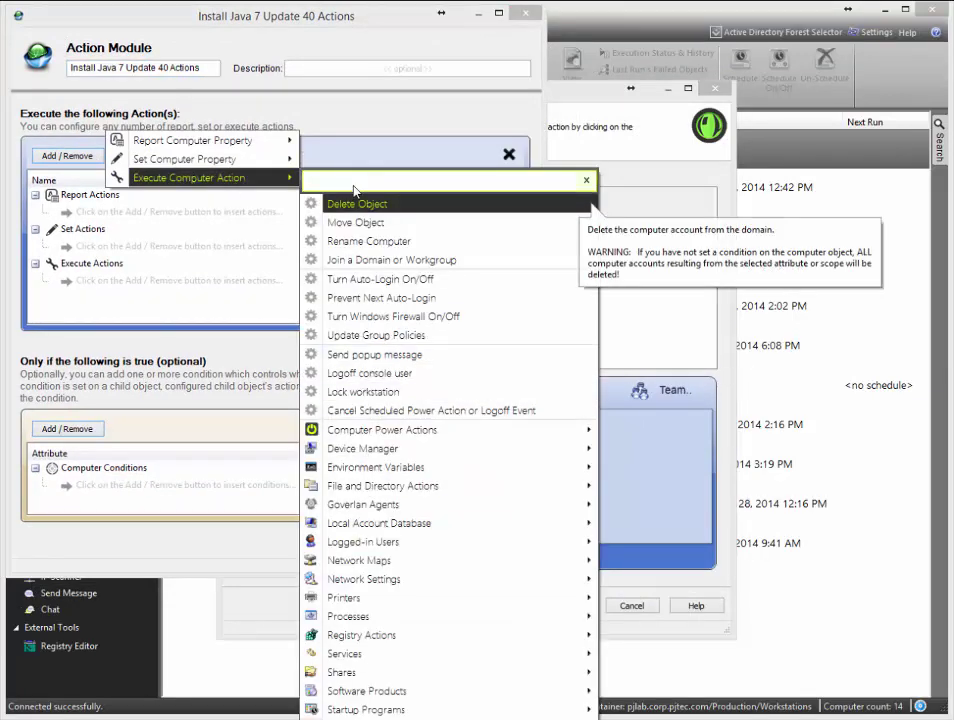
pyautogui.write('Software')
pyautogui.moveTo(366, 222)
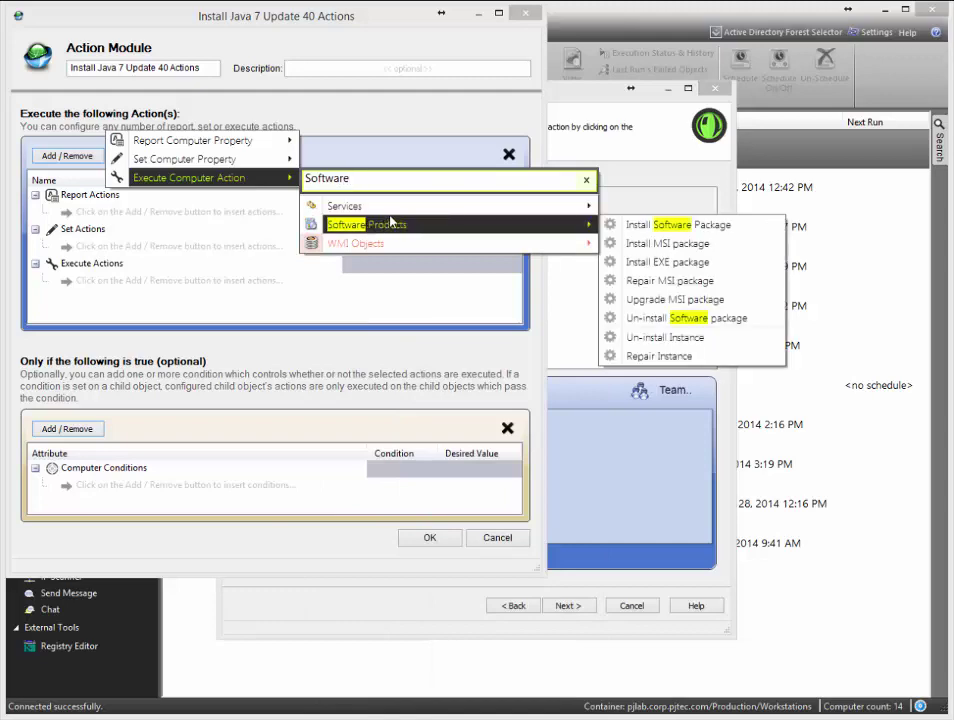
pyautogui.click(645, 226)
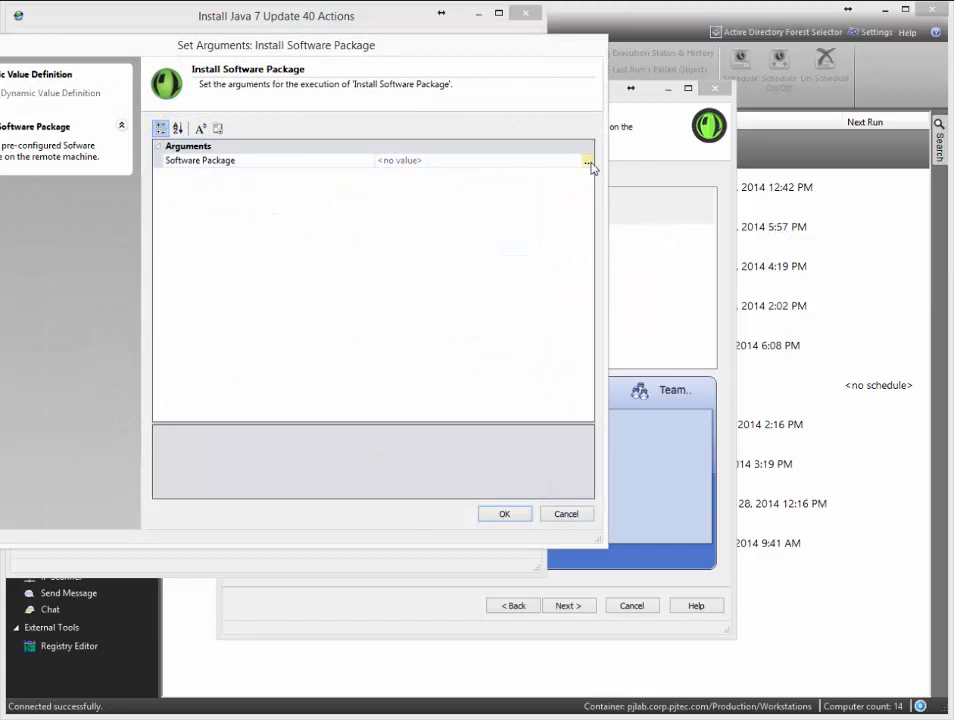
pyautogui.click(588, 163)
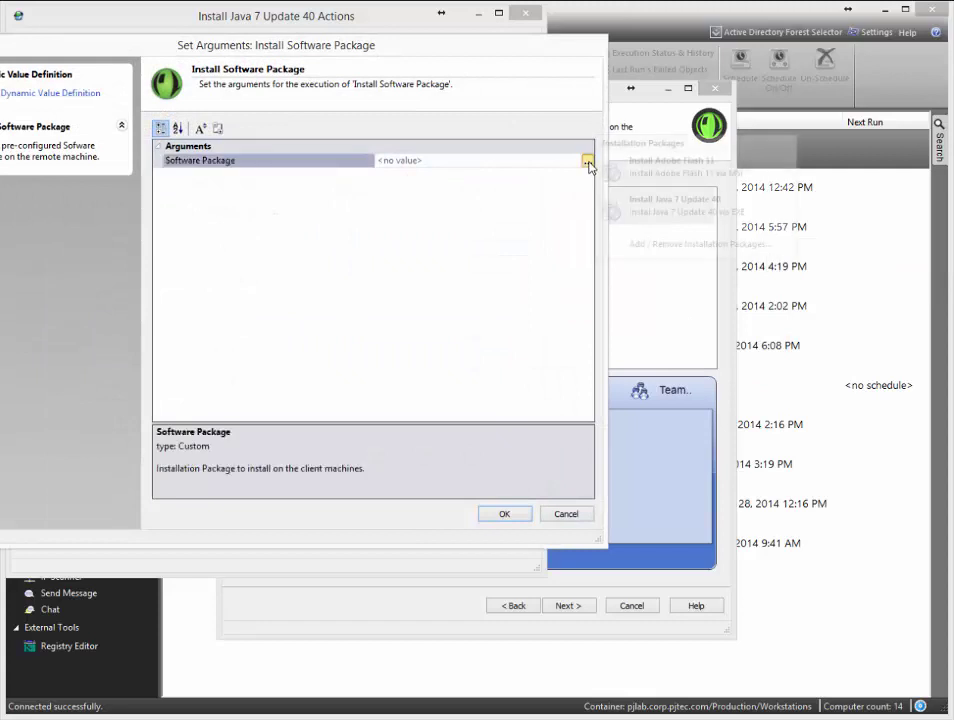
pyautogui.click(659, 202)
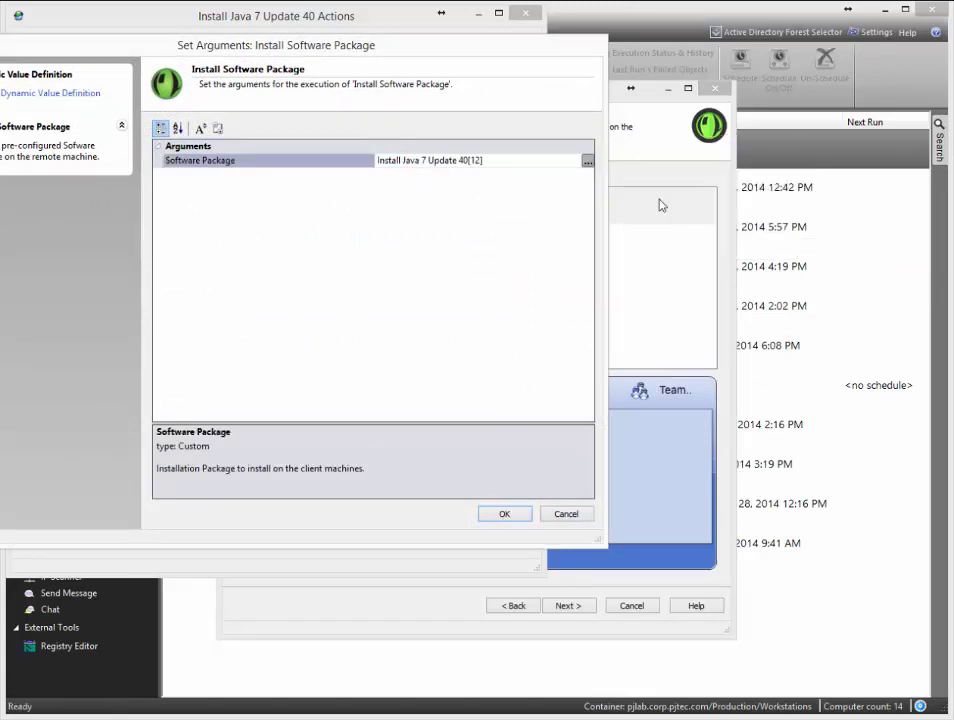
pyautogui.click(506, 515)
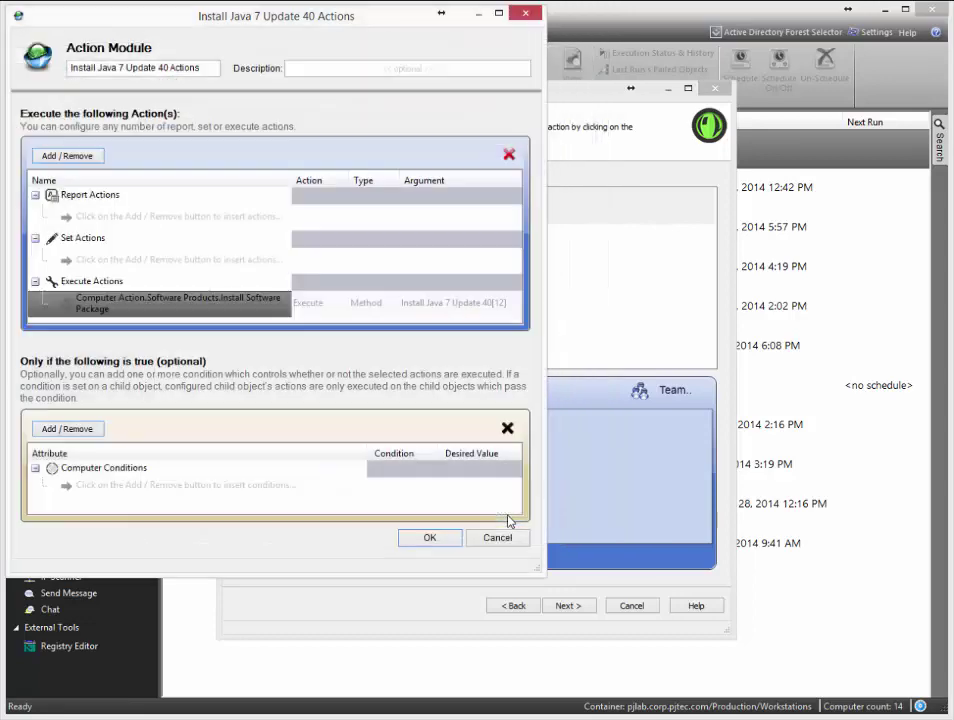
pyautogui.click(430, 539)
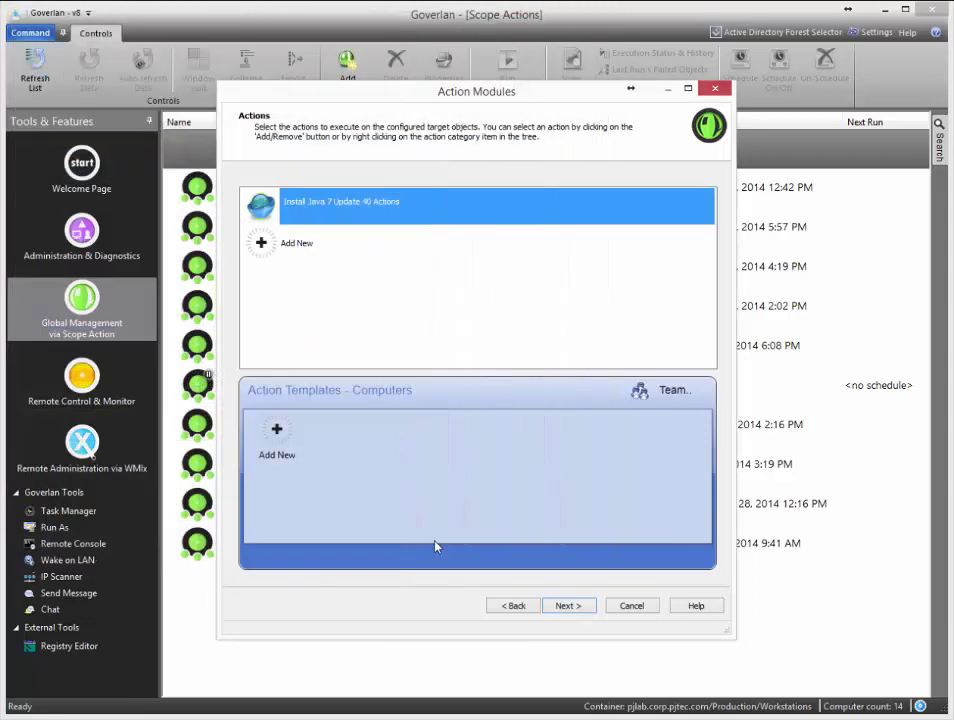
# Step: Set the action to Run Now, then 'Do nothing...' instead of re-running until all nodes are processed
pyautogui.click(571, 612)
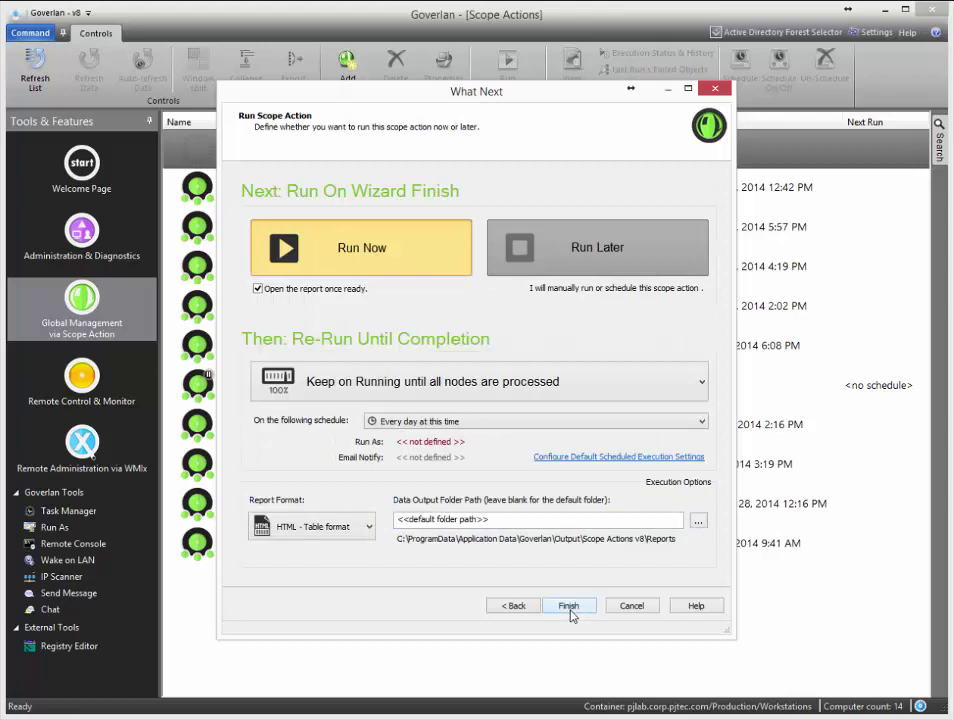
pyautogui.click(558, 382)
pyautogui.click(558, 382)
pyautogui.click(612, 456)
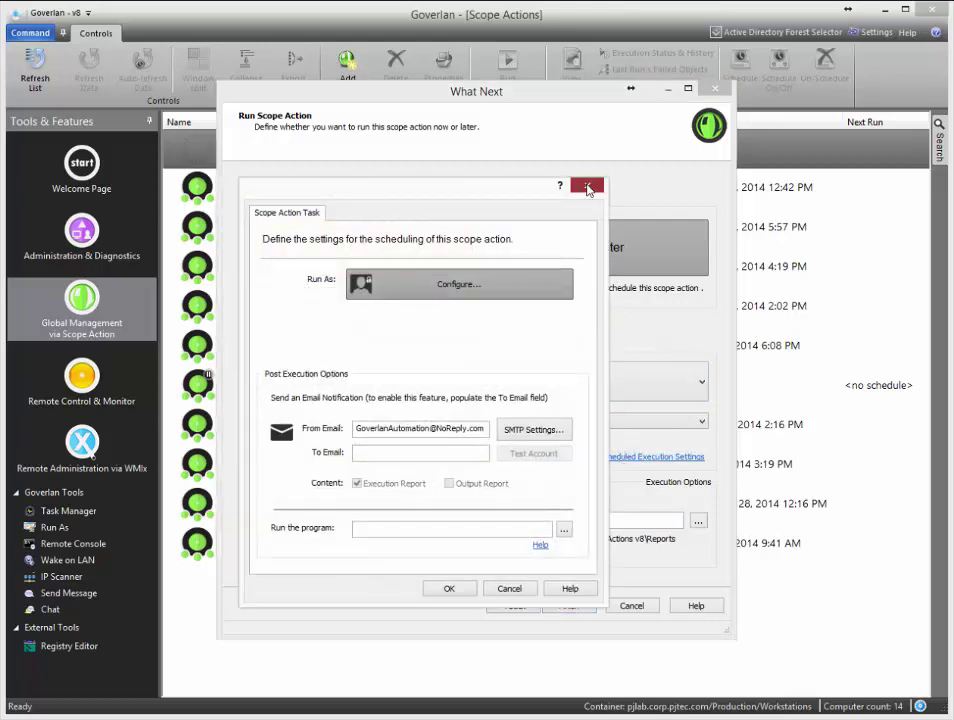
pyautogui.click(587, 185)
pyautogui.click(541, 386)
pyautogui.click(483, 491)
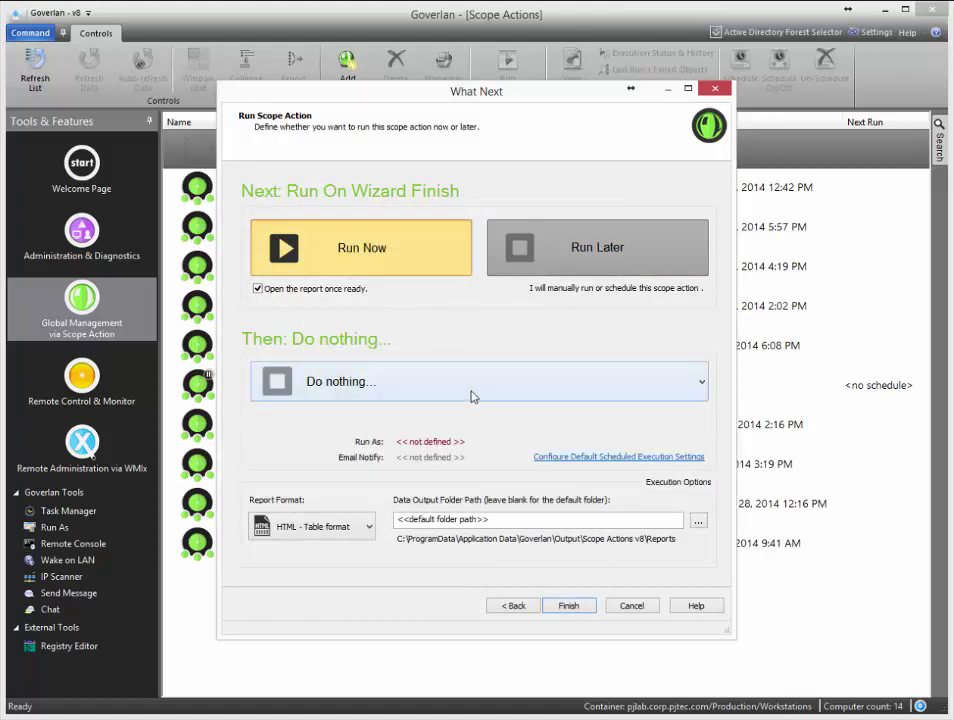
# Step: Finish the wizard so the Install Java 7 Update 40 scope action runs immediately
pyautogui.click(568, 606)
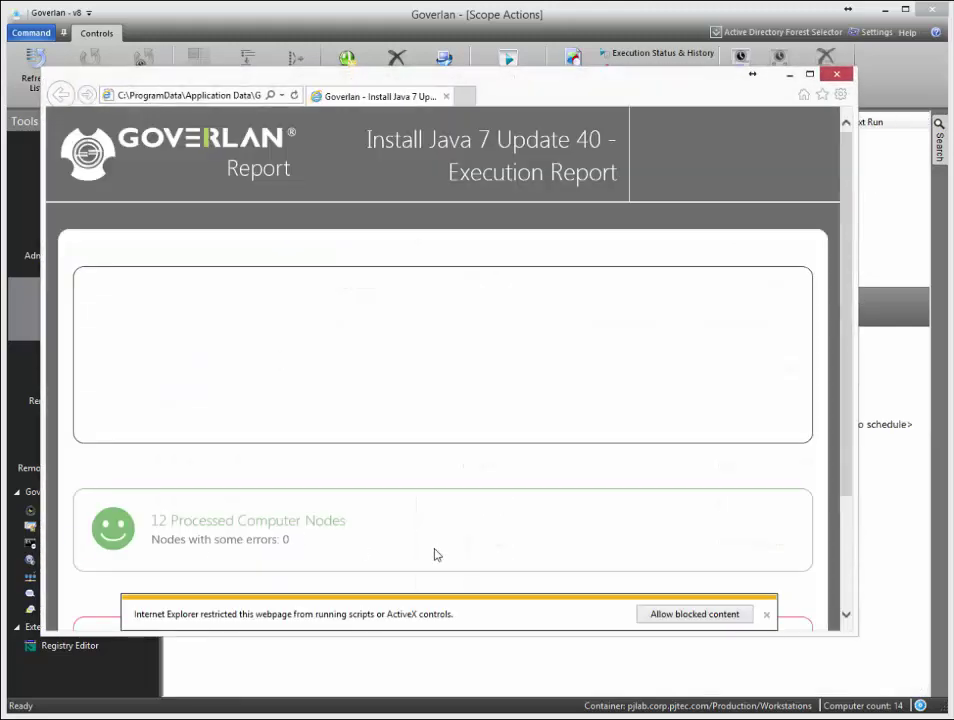
# Step: Allow the report's blocked content, review the 12 processed and 2 failed nodes, then close it
pyautogui.click(673, 614)
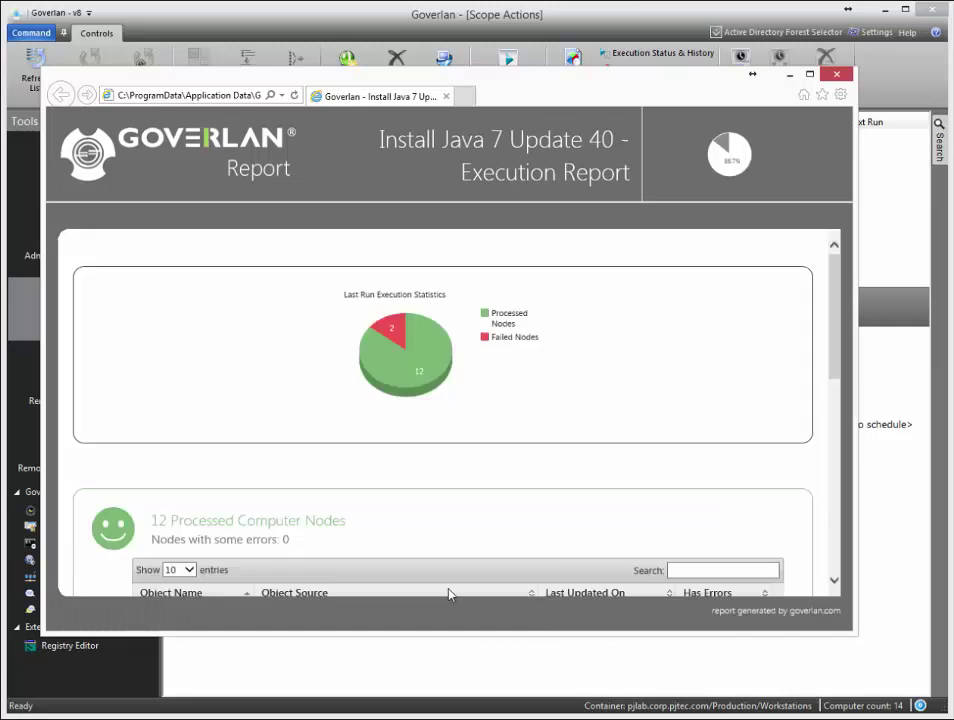
pyautogui.scroll(-7, 486, 497)
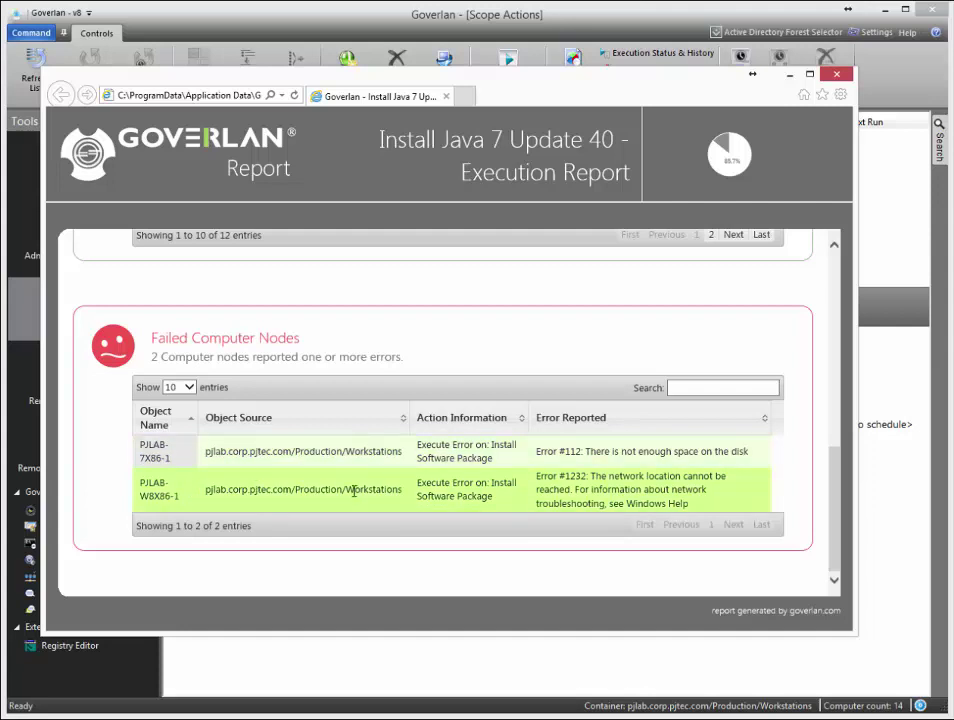
pyautogui.scroll(3, 353, 491)
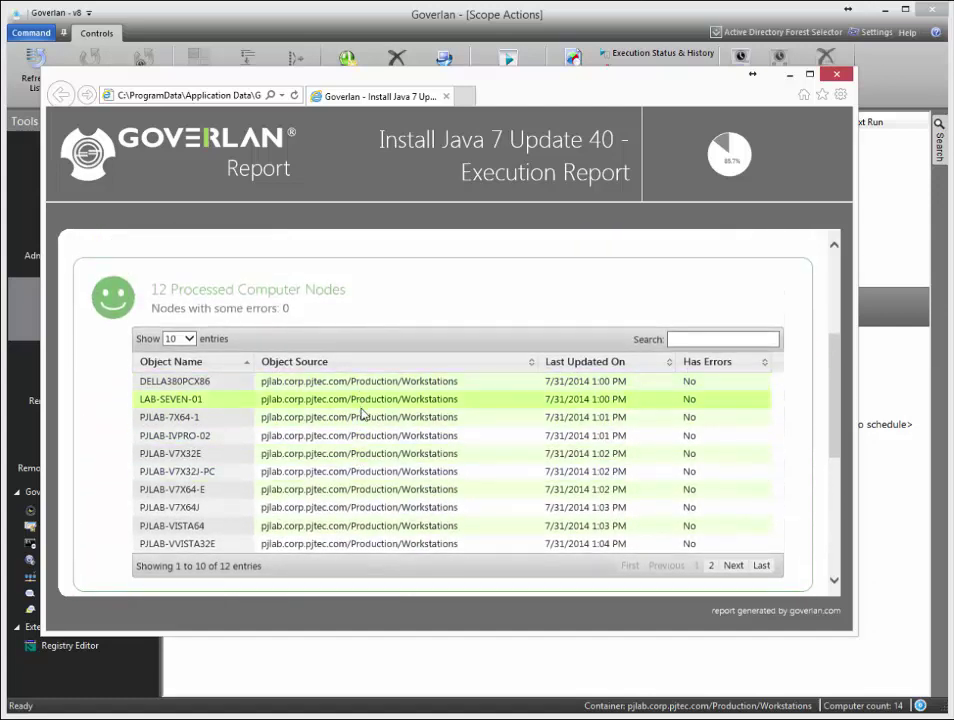
pyautogui.scroll(3, 409, 458)
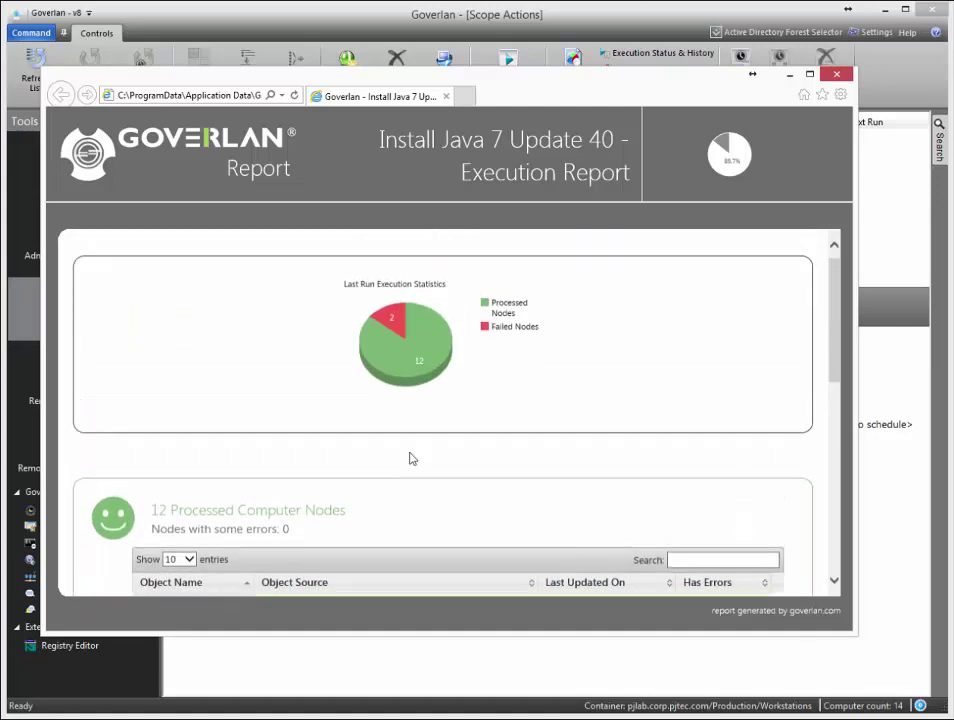
pyautogui.click(838, 76)
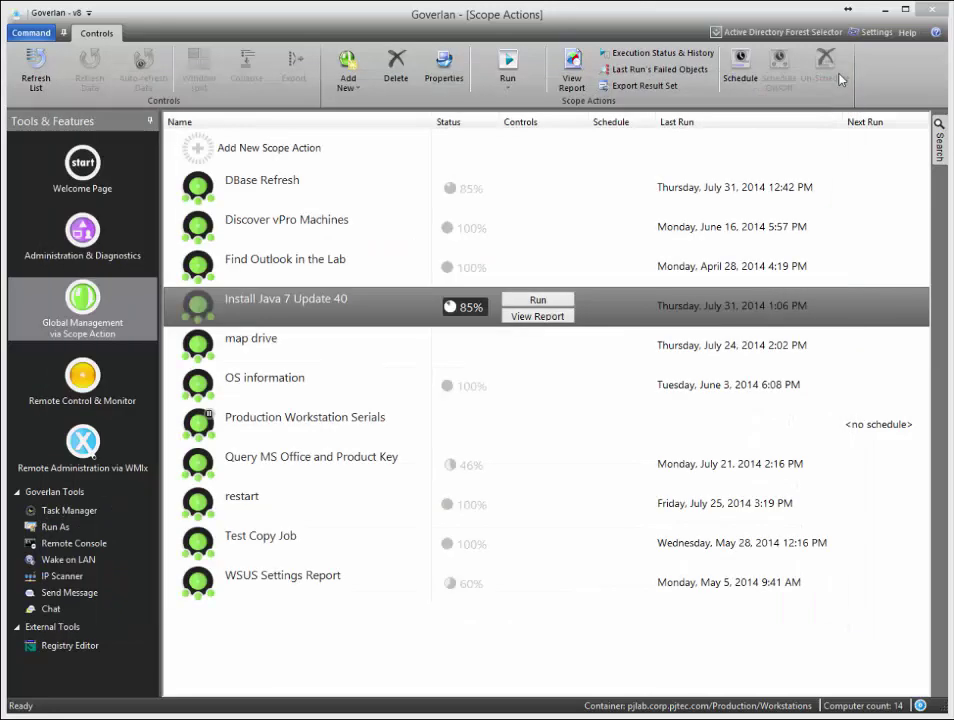
# Step: Return to the Administration & Diagnostics computer list and expand LAB-SEVEN-01's tools
pyautogui.click(99, 240)
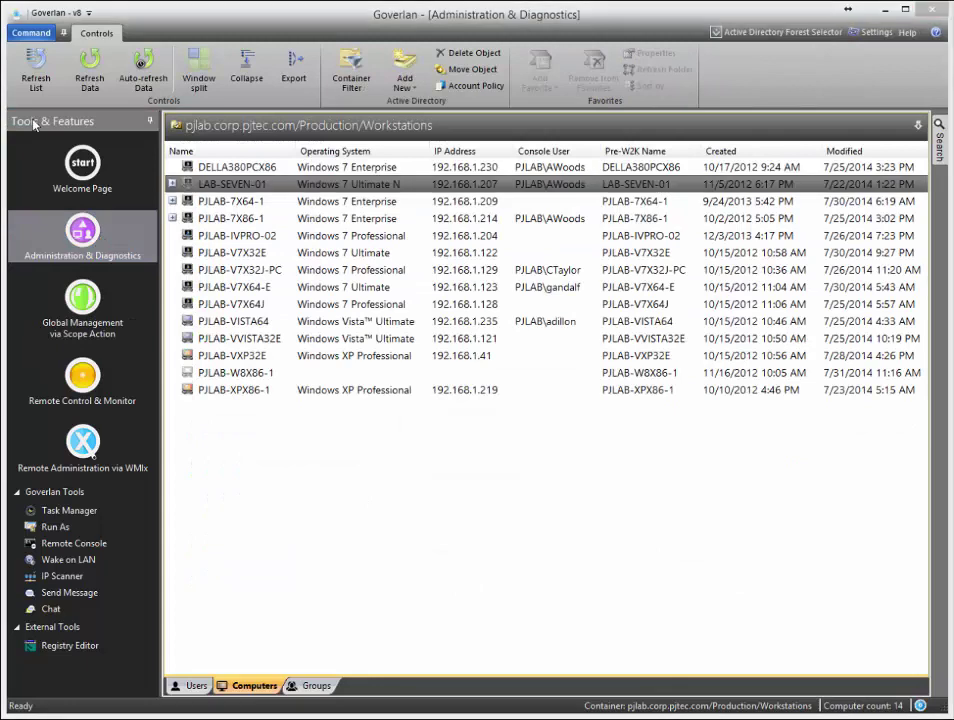
pyautogui.doubleClick(200, 184)
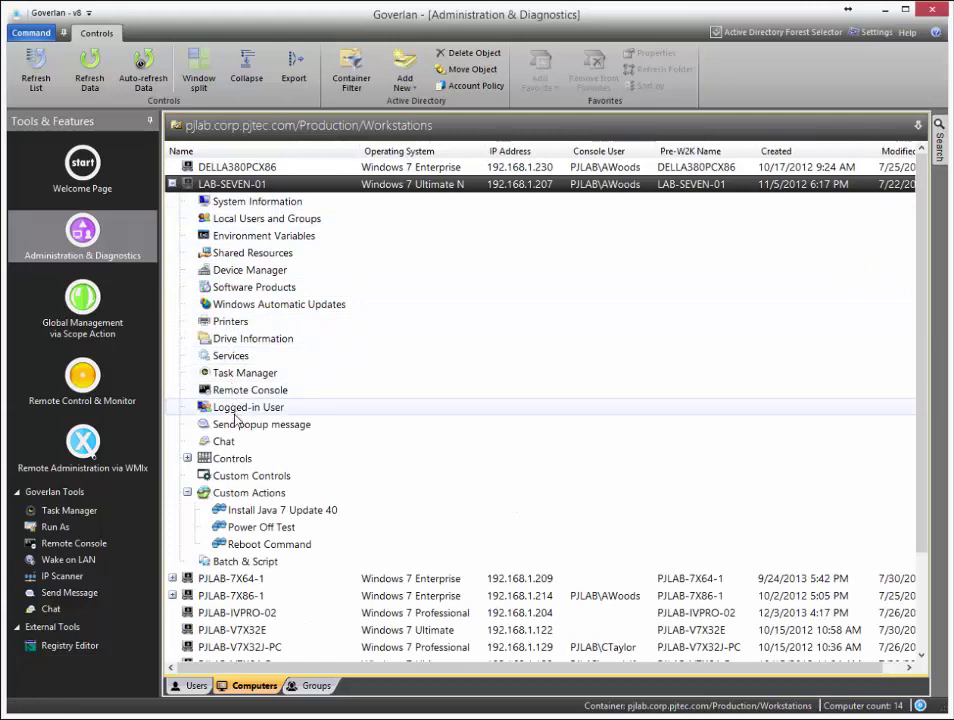
# Step: Open LAB-SEVEN-01's Software Products to find Java 7 Update 40 under Installed During Last 24 hours
pyautogui.click(262, 287)
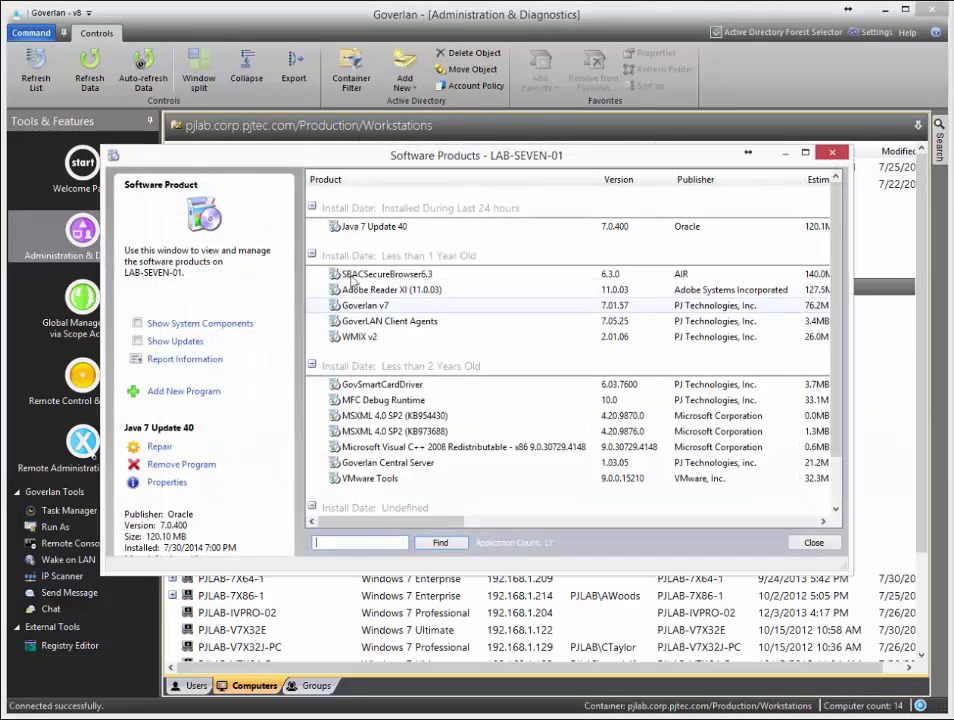